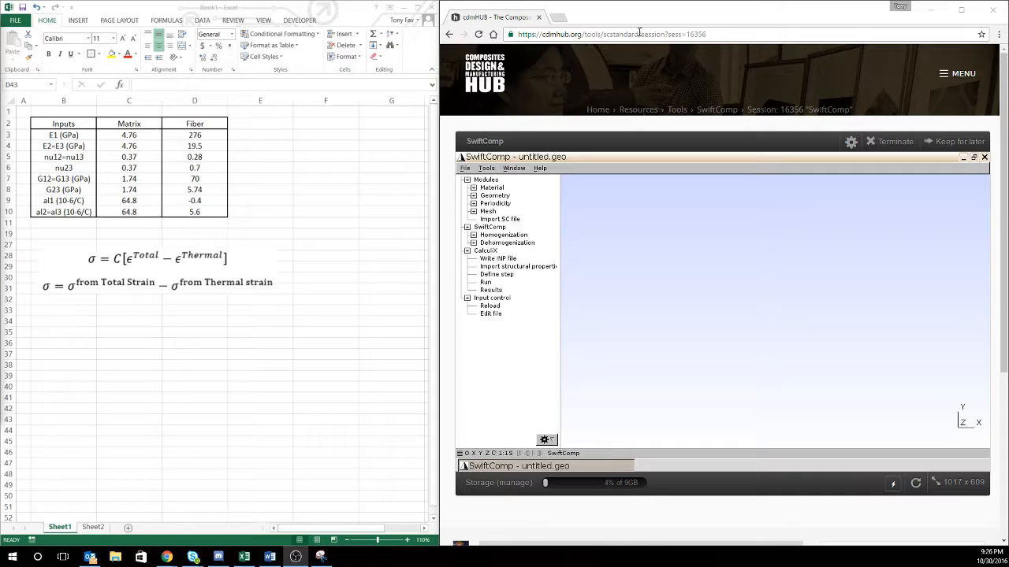
{"action": "left_click_drag", "start_coordinate": [639, 34], "coordinate": [508, 30]}
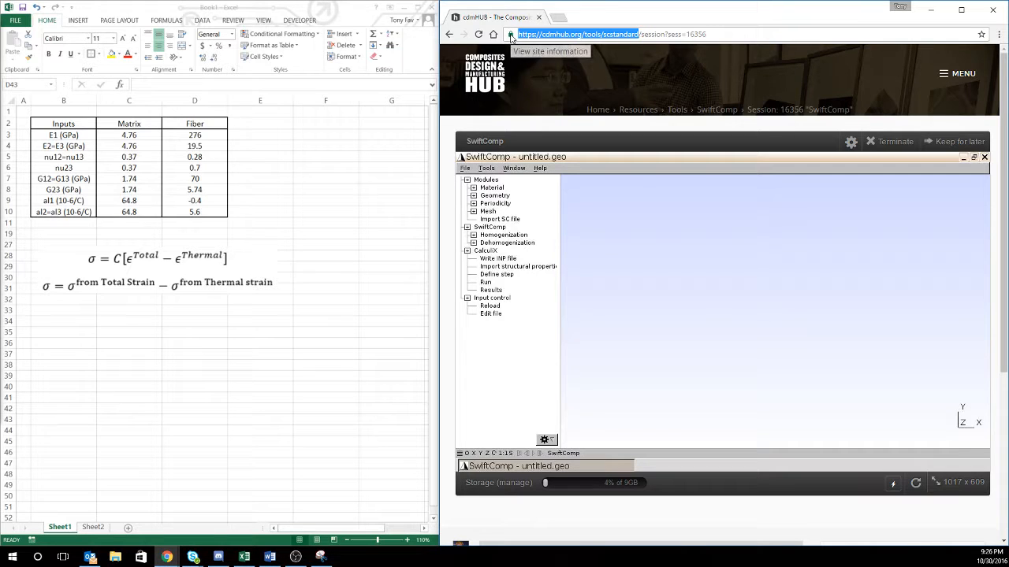
{"action": "left_click", "coordinate": [498, 140]}
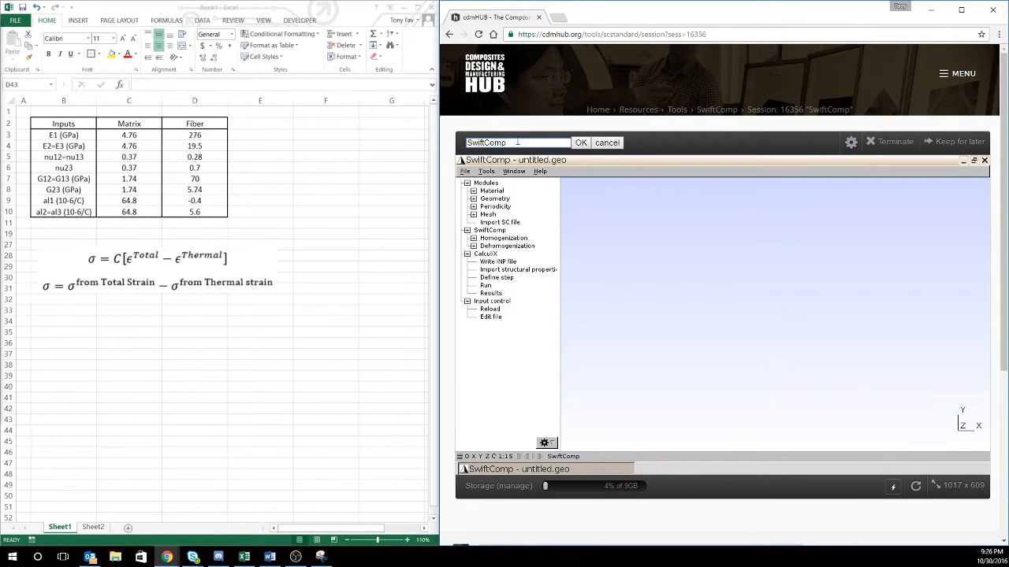
{"action": "left_click", "coordinate": [607, 143]}
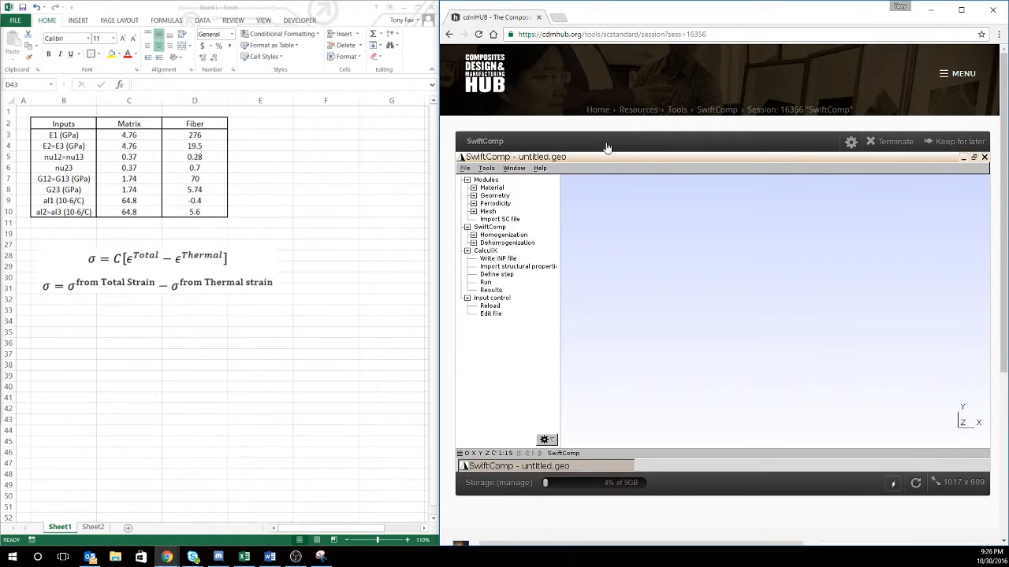
- Create a new geometry file named thermal.geo in the session folder
{"action": "left_click", "coordinate": [465, 169]}
{"action": "left_click", "coordinate": [477, 179]}
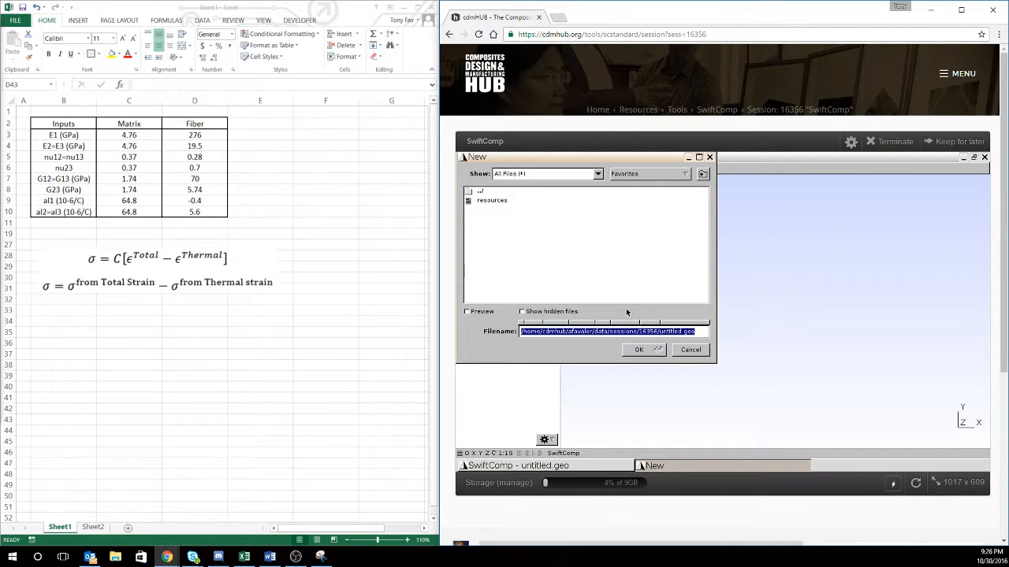
{"action": "left_click_drag", "start_coordinate": [664, 331], "coordinate": [704, 335]}
{"action": "type", "text": "t"}
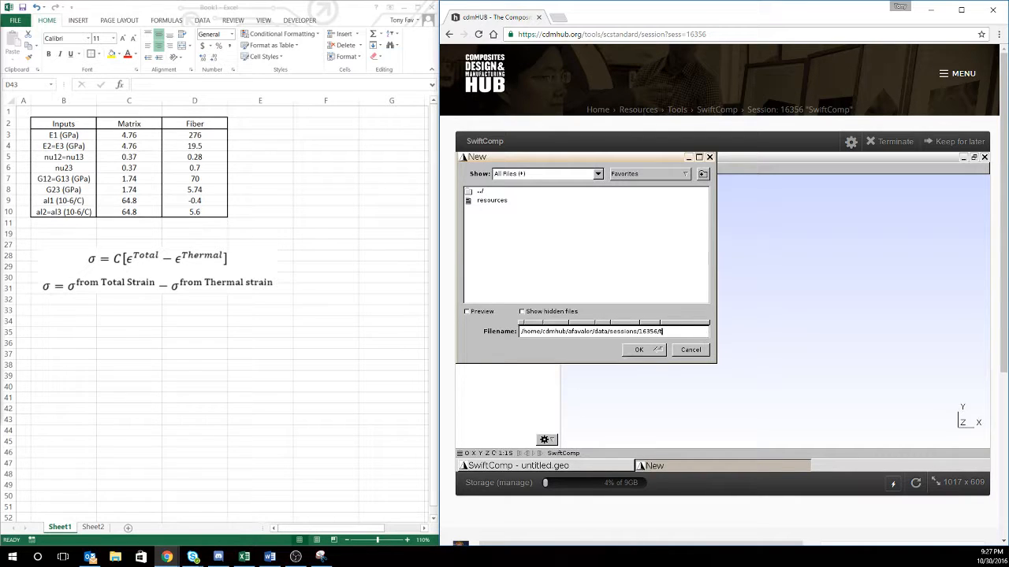
{"action": "type", "text": "hermal.geo"}
{"action": "left_click", "coordinate": [655, 350]}
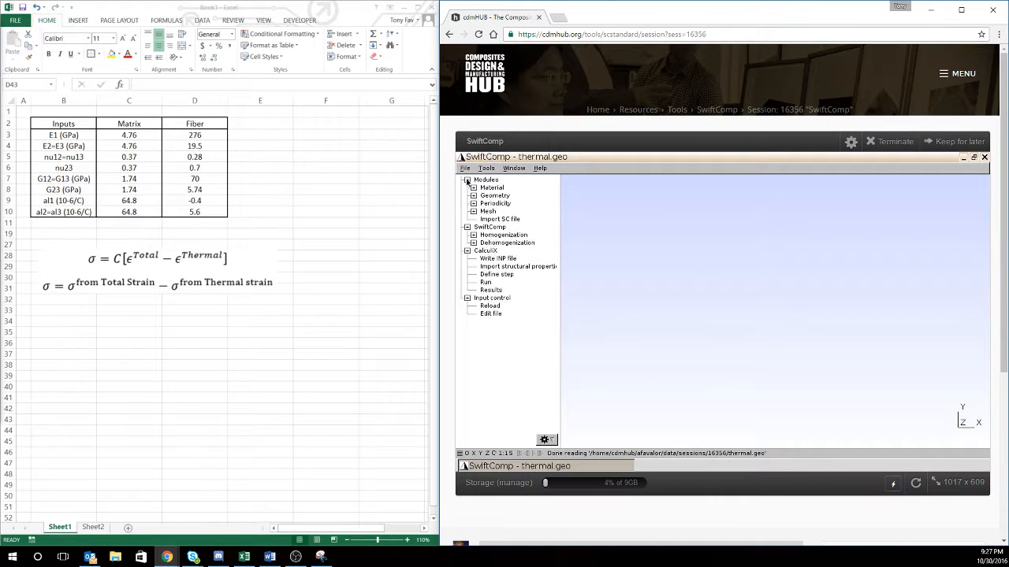
- Start defining an orthotropic thermoelastic material and name it Matrix
{"action": "left_click", "coordinate": [473, 190]}
{"action": "double_click", "coordinate": [493, 196]}
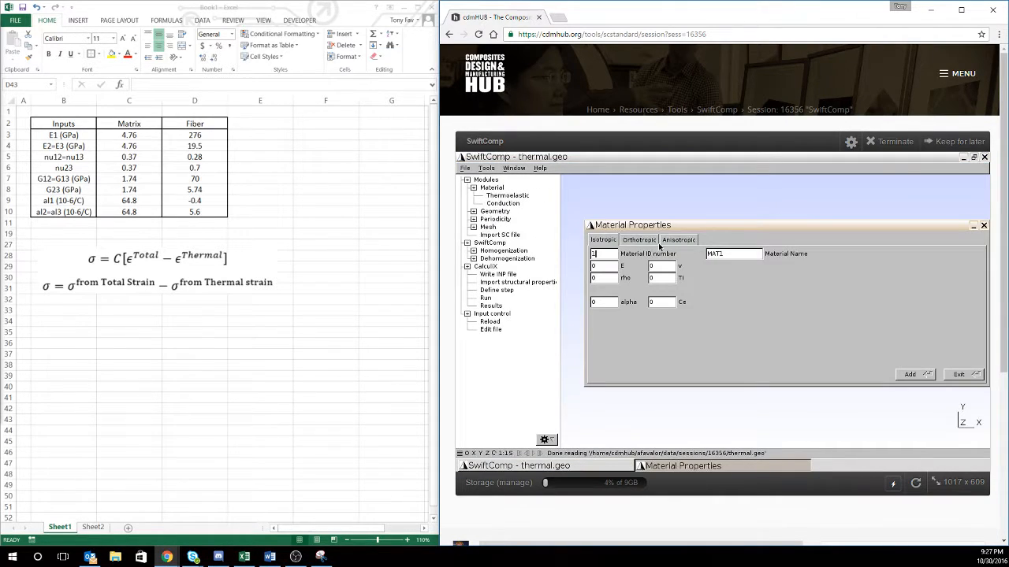
{"action": "left_click", "coordinate": [639, 240]}
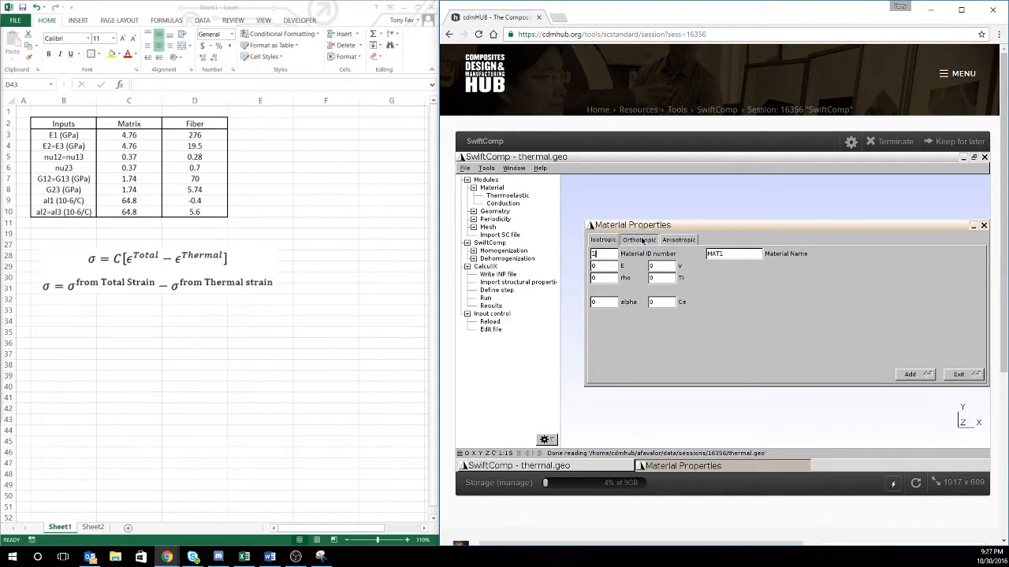
{"action": "left_click", "coordinate": [753, 253]}
{"action": "key", "text": "BackSpace"}
{"action": "key", "text": "BackSpace"}
{"action": "key", "text": "BackSpace"}
{"action": "type", "text": "atrix"}
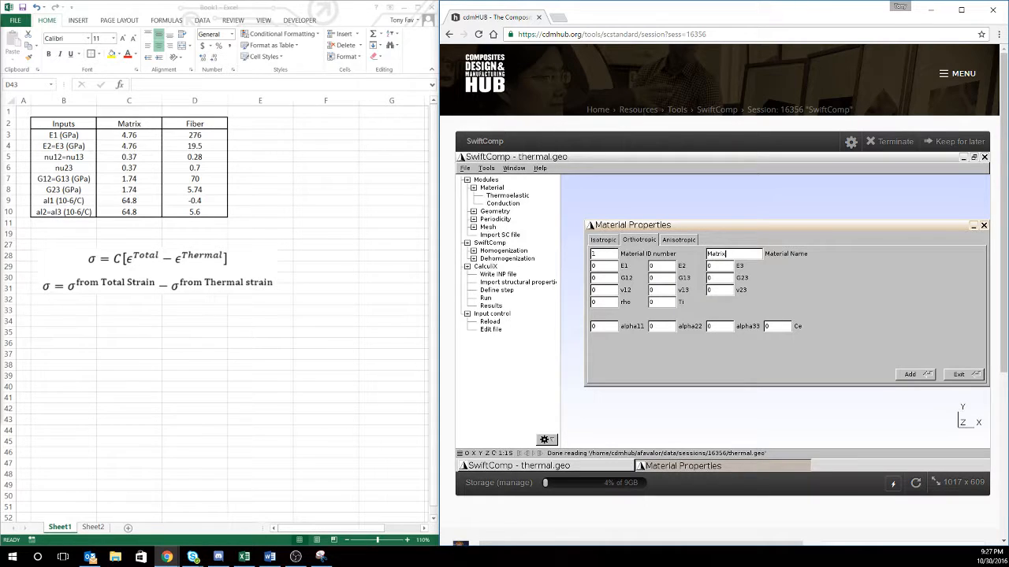
- Set the Matrix material's moduli E1, E2 and E3 to 4.76e9
{"action": "key", "text": "Tab"}
{"action": "type", "text": "4.76e9"}
{"action": "key", "text": "Tab"}
{"action": "type", "text": "4.76e9"}
{"action": "key", "text": "Tab"}
{"action": "type", "text": "4.76e9"}
- Set the Matrix material's shear moduli G12, G13 and G23 to 1.74e9
{"action": "key", "text": "Tab"}
{"action": "type", "text": "1.74e9"}
{"action": "key", "text": "Tab"}
{"action": "type", "text": "1.74e9"}
{"action": "key", "text": "Tab"}
{"action": "type", "text": "1.74e9"}
- Set the Matrix material's Poisson's ratios v12, v13 and v23 to 0.37
{"action": "key", "text": "Tab"}
{"action": "type", "text": "0.37"}
{"action": "key", "text": "Tab"}
{"action": "type", "text": "0.37"}
{"action": "key", "text": "Tab"}
{"action": "type", "text": "0.37"}
- Set the Matrix thermal expansion coefficients alpha11, alpha22 and alpha33 to 64.8e-6 and add the material
{"action": "key", "text": "Tab"}
{"action": "key", "text": "Tab"}
{"action": "key", "text": "Tab"}
{"action": "type", "text": "64.8e-"}
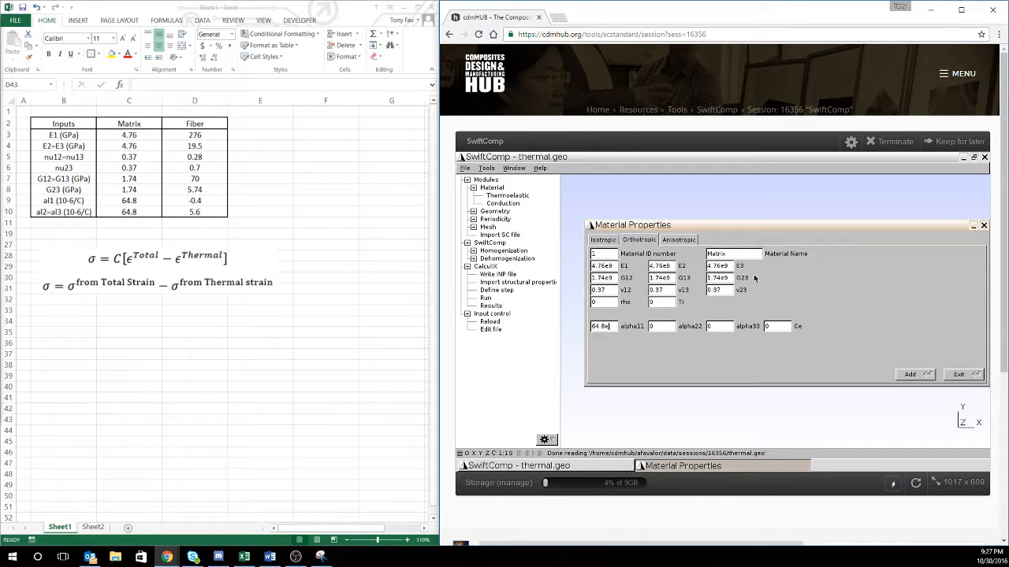
{"action": "type", "text": "6"}
{"action": "key", "text": "Tab"}
{"action": "type", "text": "64.8e-6"}
{"action": "key", "text": "Tab"}
{"action": "type", "text": "64.8e-6"}
{"action": "left_click", "coordinate": [914, 375]}
{"action": "left_click", "coordinate": [922, 374]}
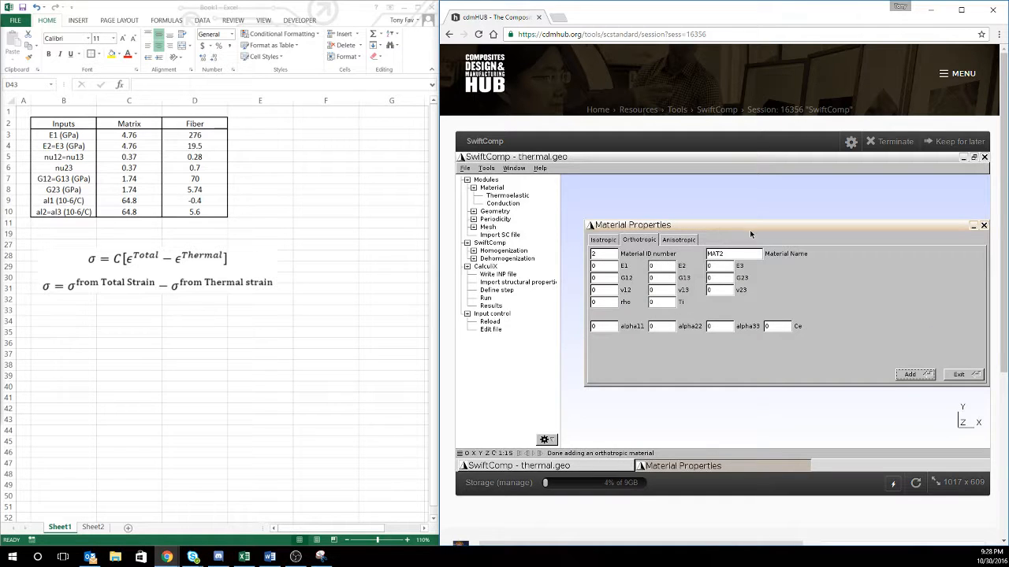
- Name the second orthotropic material Fiber and set E1 to 276e9 and both E2 and E3 to 19.5e9
{"action": "double_click", "coordinate": [737, 253]}
{"action": "type", "text": "Fiber"}
{"action": "key", "text": "Tab"}
{"action": "type", "text": "276e9"}
{"action": "key", "text": "Tab"}
{"action": "type", "text": "19.5e9"}
{"action": "key", "text": "Tab"}
{"action": "type", "text": "19.5e9"}
{"action": "key", "text": "Tab"}
{"action": "type", "text": "0.28"}
{"action": "key", "text": "Tab"}
{"action": "type", "text": "0.2"}
{"action": "key", "text": "shift+Tab"}
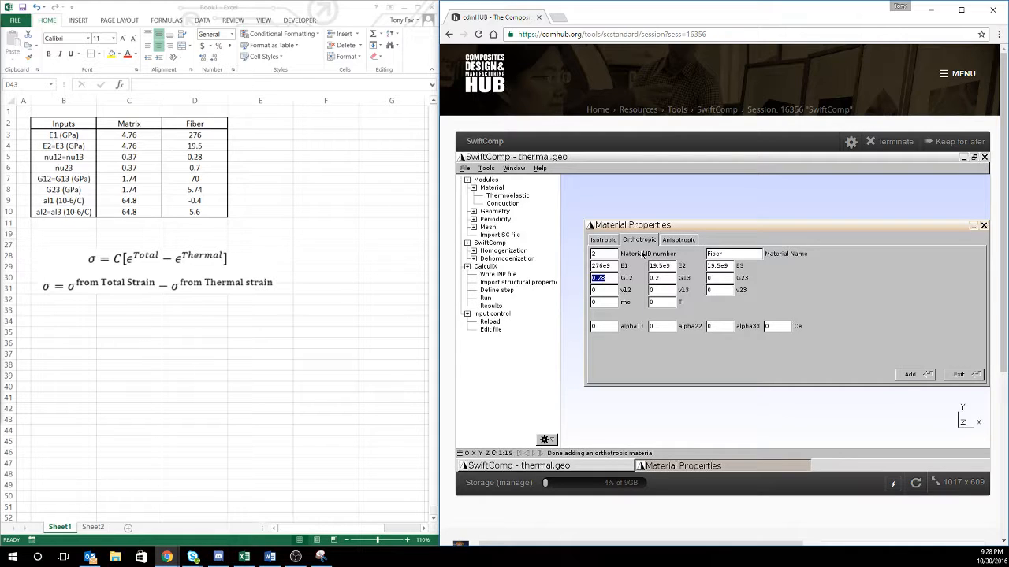
- Set the Fiber material's shear moduli G12 and G13 to 70e9 and G23 to 5.74e9
{"action": "type", "text": "70e9"}
{"action": "key", "text": "Tab"}
{"action": "type", "text": "70e9"}
{"action": "key", "text": "Tab"}
{"action": "type", "text": "5.74e9"}
- Set the Fiber material's Poisson's ratios v12 and v13 to 0.28 and v23 to 0.70
{"action": "key", "text": "Tab"}
{"action": "type", "text": "0.28"}
{"action": "key", "text": "Tab"}
{"action": "type", "text": "0.28"}
{"action": "key", "text": "Tab"}
{"action": "type", "text": "0.70"}
- Set the Fiber's alpha11 to -0.4e-6 and both alpha22 and alpha33 to 5.6e-6, add the material and close the material properties
{"action": "key", "text": "Tab"}
{"action": "key", "text": "Tab"}
{"action": "type", "text": "-0.4e0"}
{"action": "key", "text": "BackSpace"}
{"action": "type", "text": "-6"}
{"action": "key", "text": "Tab"}
{"action": "type", "text": "5.6e-6"}
{"action": "key", "text": "Tab"}
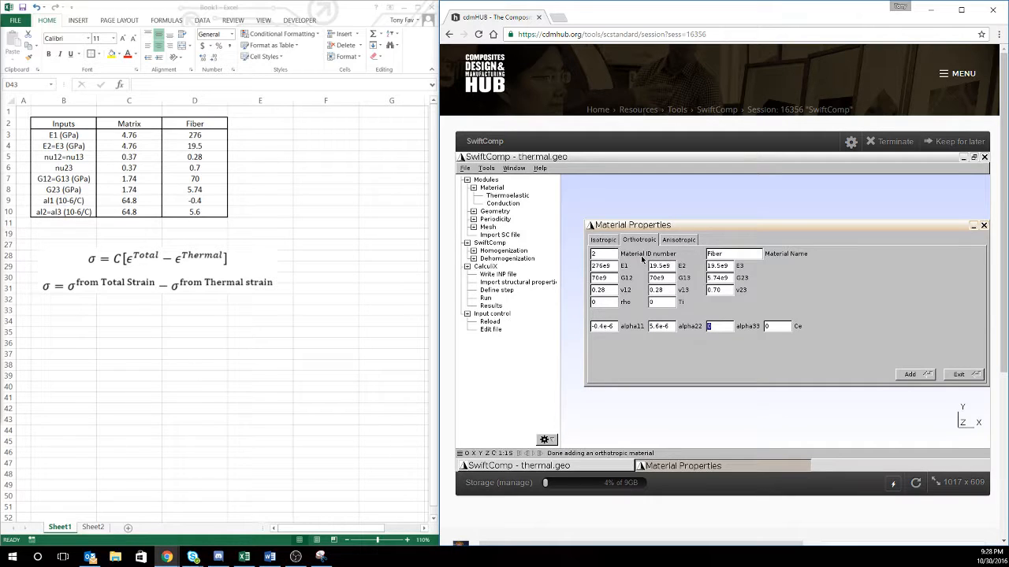
{"action": "type", "text": "5.6e-6"}
{"action": "left_click", "coordinate": [909, 374]}
{"action": "left_click", "coordinate": [908, 371]}
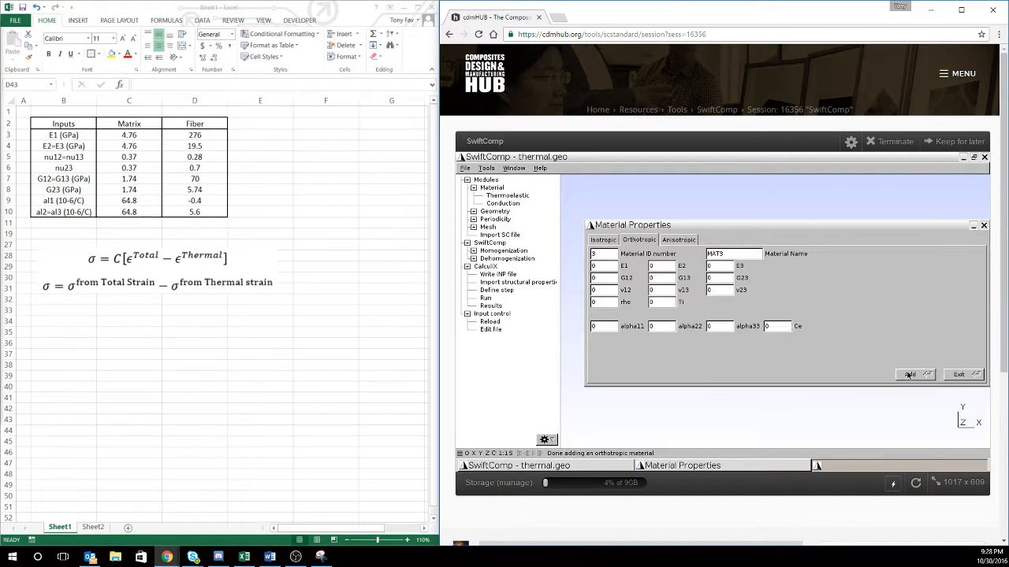
{"action": "left_click", "coordinate": [964, 376]}
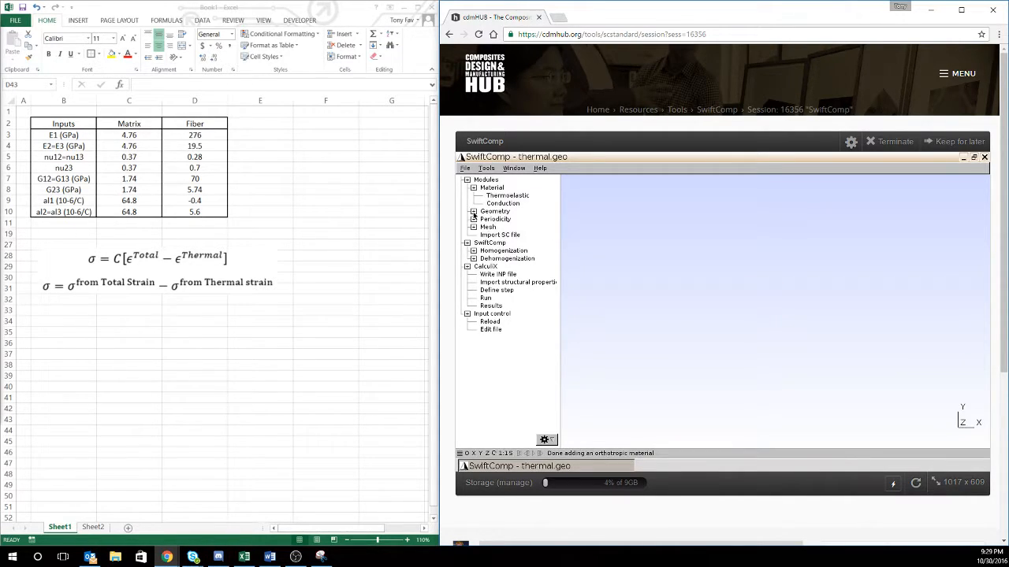
- Set up a common 2D SG as a Hexagonal Pack Microstructure with a fiber volume fraction of 0.6
{"action": "left_click", "coordinate": [473, 212]}
{"action": "left_click", "coordinate": [480, 220]}
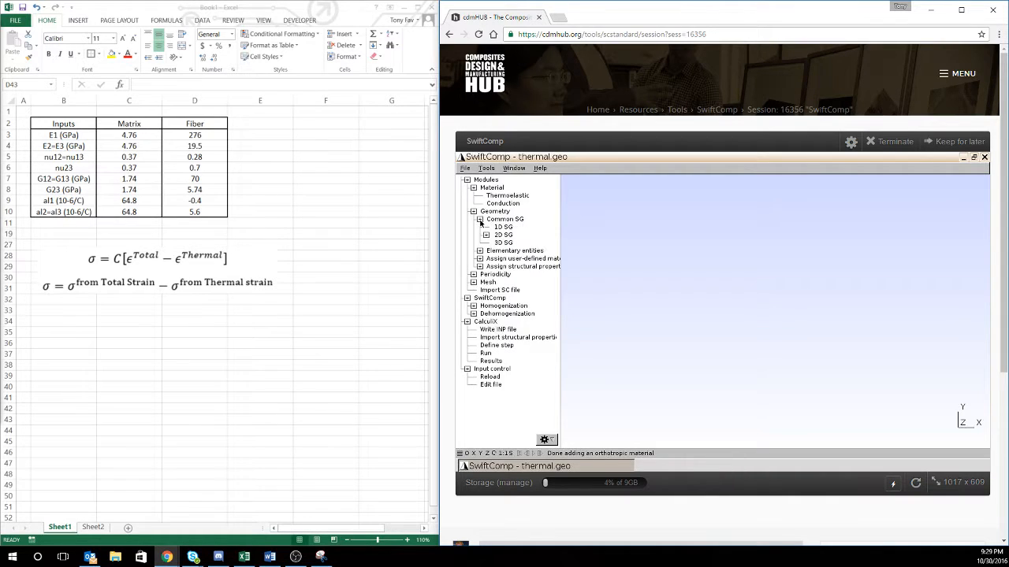
{"action": "left_click", "coordinate": [486, 235]}
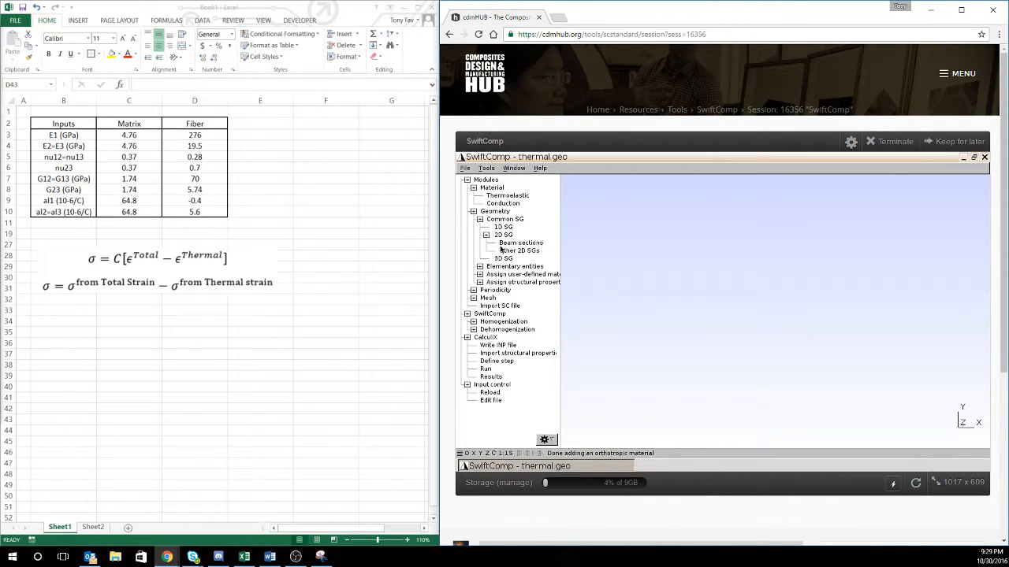
{"action": "left_click", "coordinate": [507, 251]}
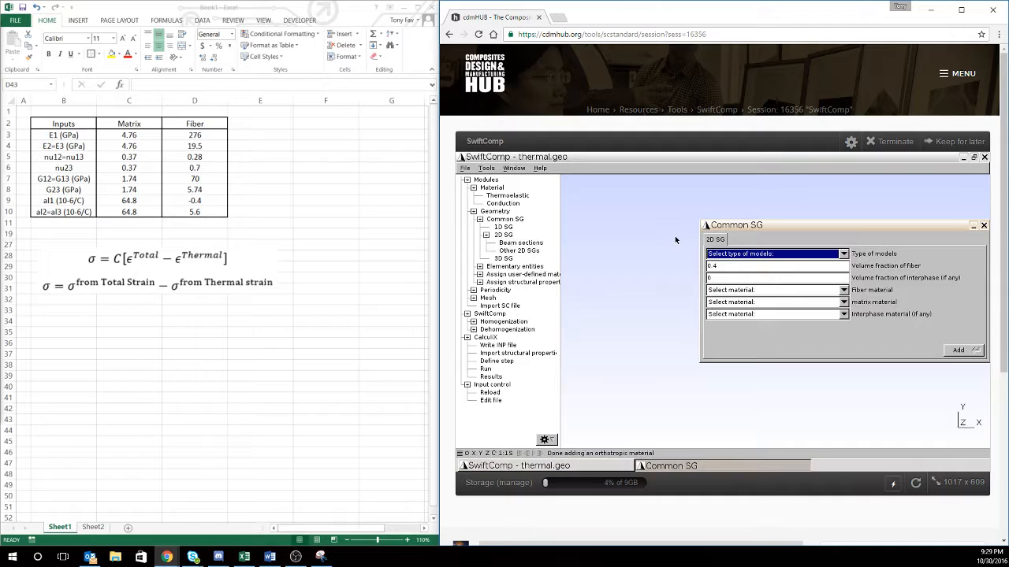
{"action": "left_click", "coordinate": [725, 255]}
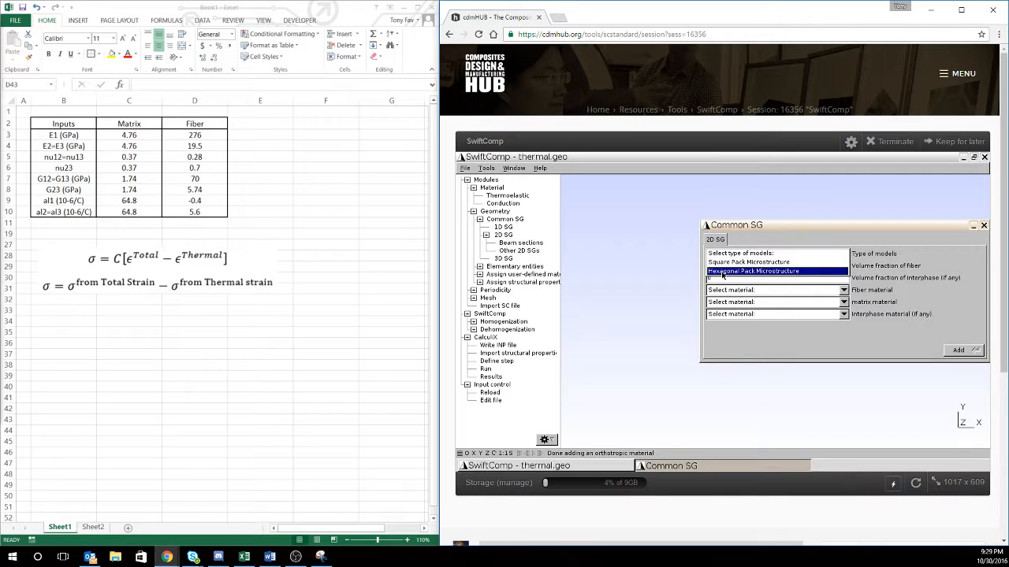
{"action": "left_click", "coordinate": [722, 271]}
{"action": "left_click", "coordinate": [729, 266]}
{"action": "key", "text": "BackSpace"}
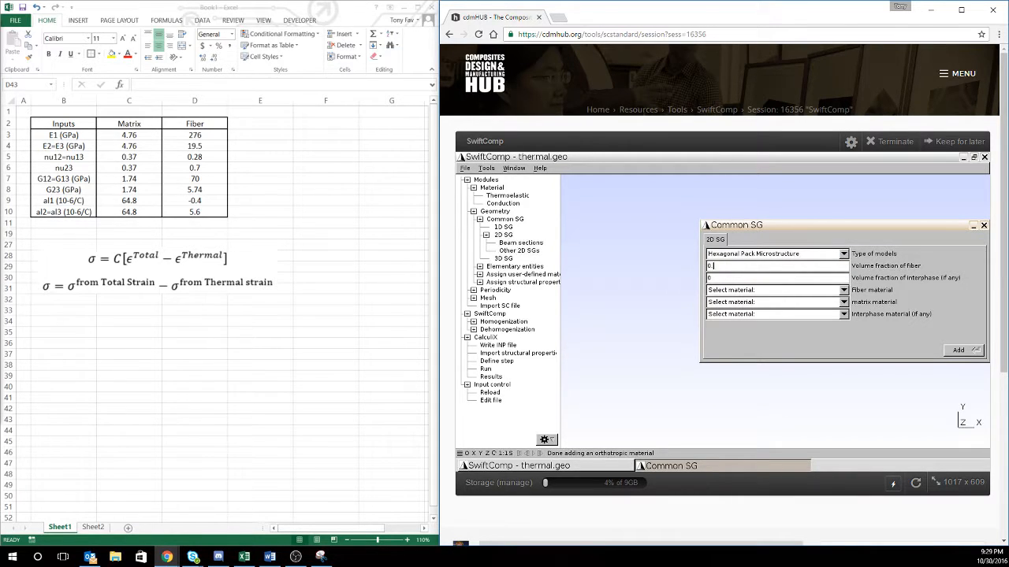
{"action": "type", "text": "6"}
- Assign Fiber as the fiber material and Matrix as the matrix material, and add the 2D SG to the model
{"action": "left_click", "coordinate": [759, 288]}
{"action": "left_click", "coordinate": [747, 309]}
{"action": "left_click", "coordinate": [762, 302]}
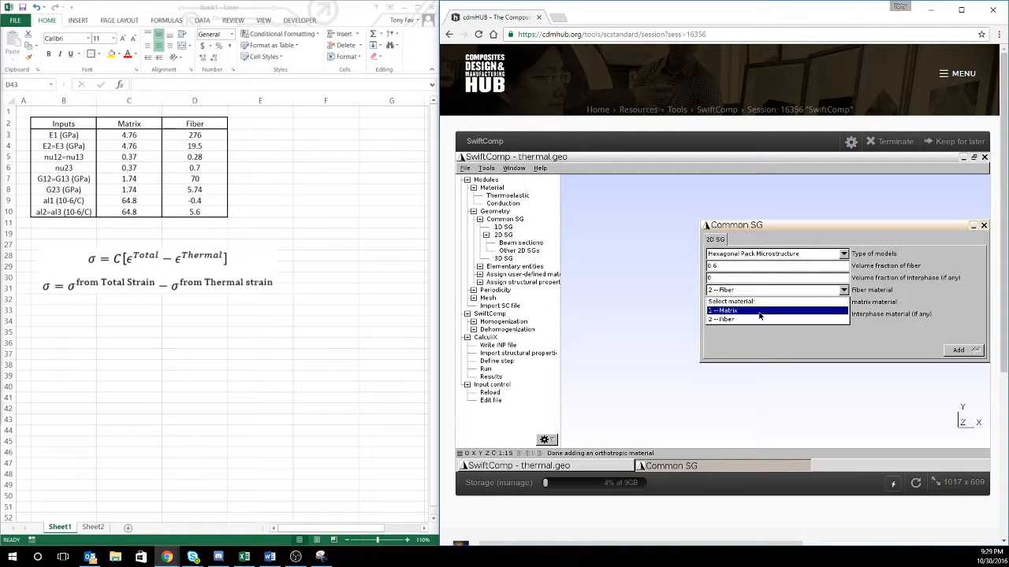
{"action": "left_click", "coordinate": [762, 310]}
{"action": "left_click", "coordinate": [960, 352]}
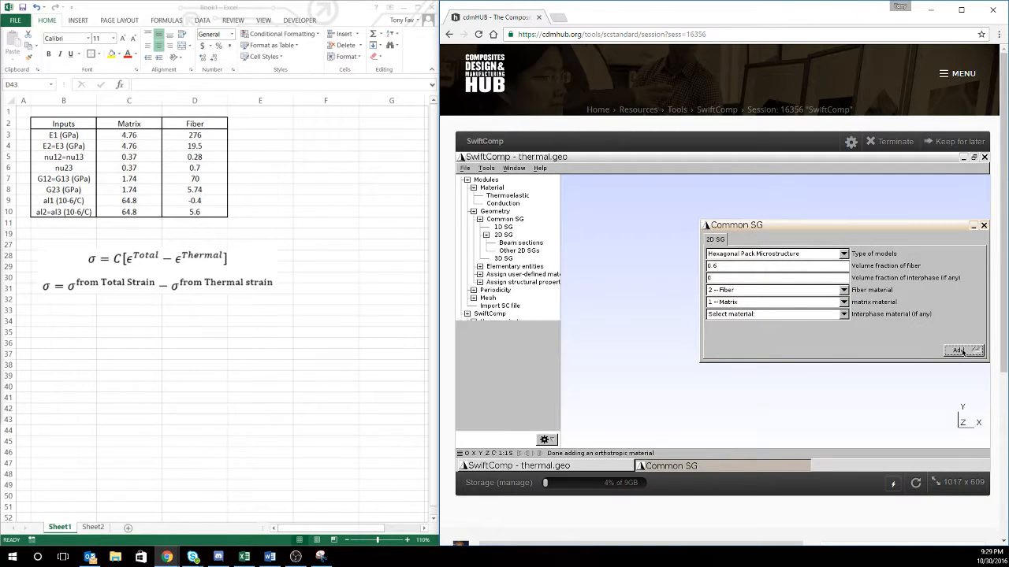
{"action": "left_click", "coordinate": [983, 226]}
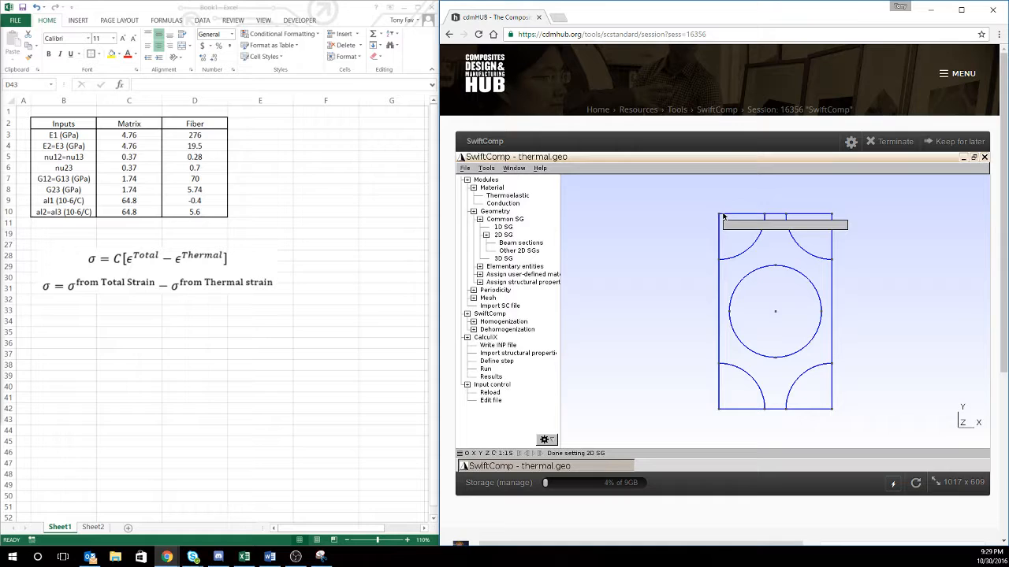
- Generate the 2D mesh of the hexagonal pack microstructure
{"action": "left_click", "coordinate": [474, 299]}
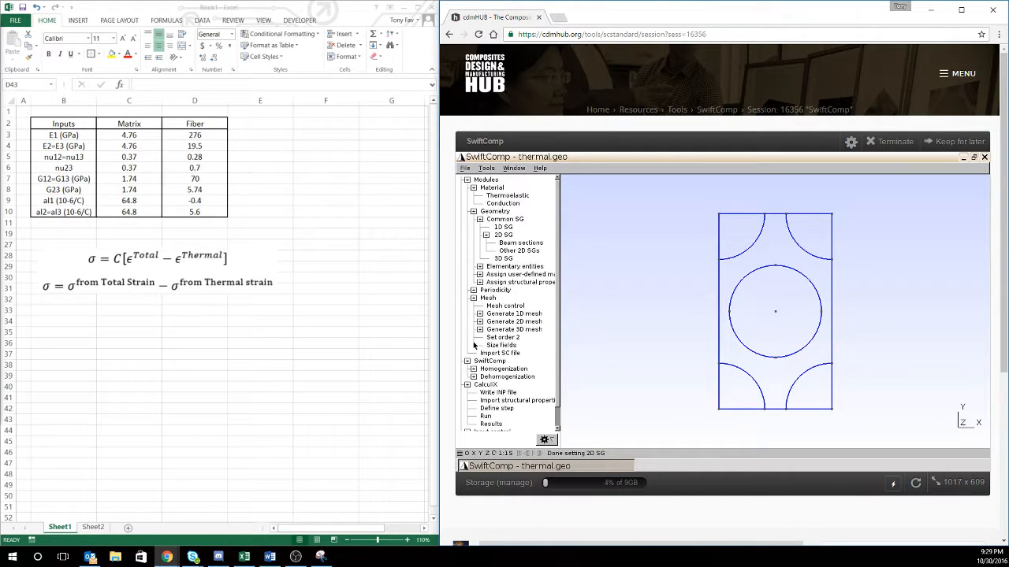
{"action": "left_click", "coordinate": [479, 322]}
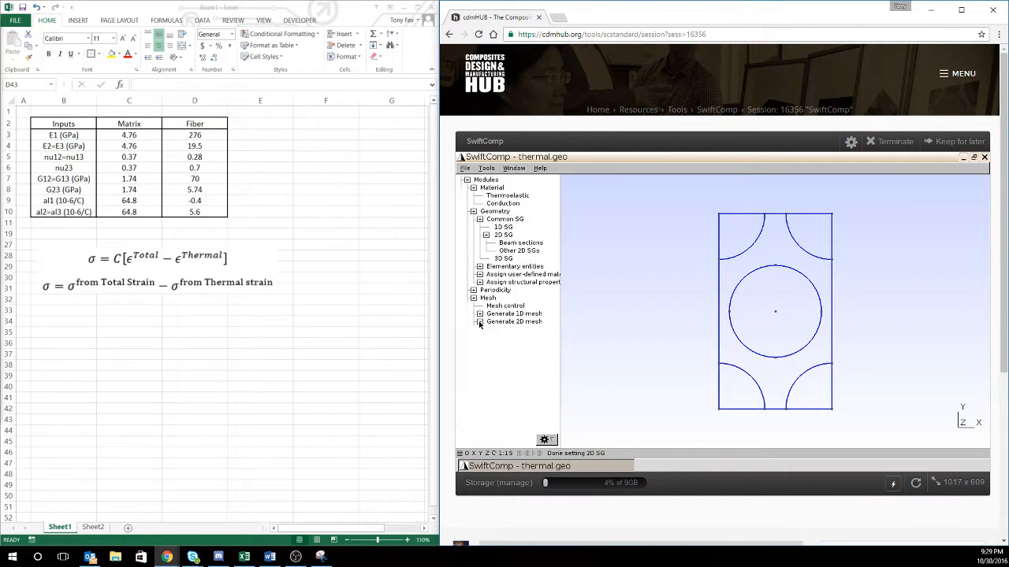
{"action": "left_click", "coordinate": [496, 345]}
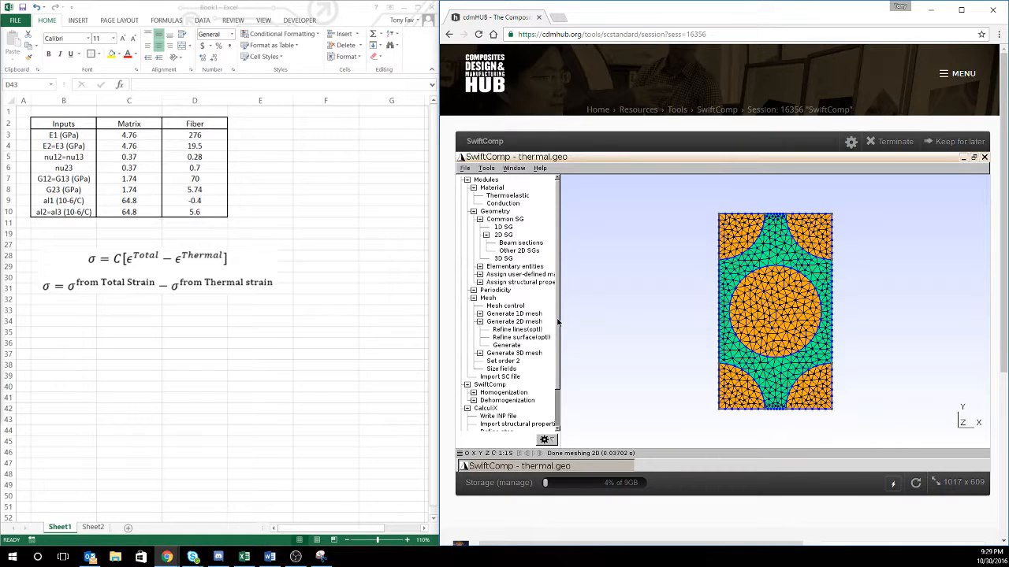
- Save and run a solid model homogenization with the analysis type set to thermoelastic
{"action": "left_click_drag", "start_coordinate": [558, 322], "coordinate": [557, 371]}
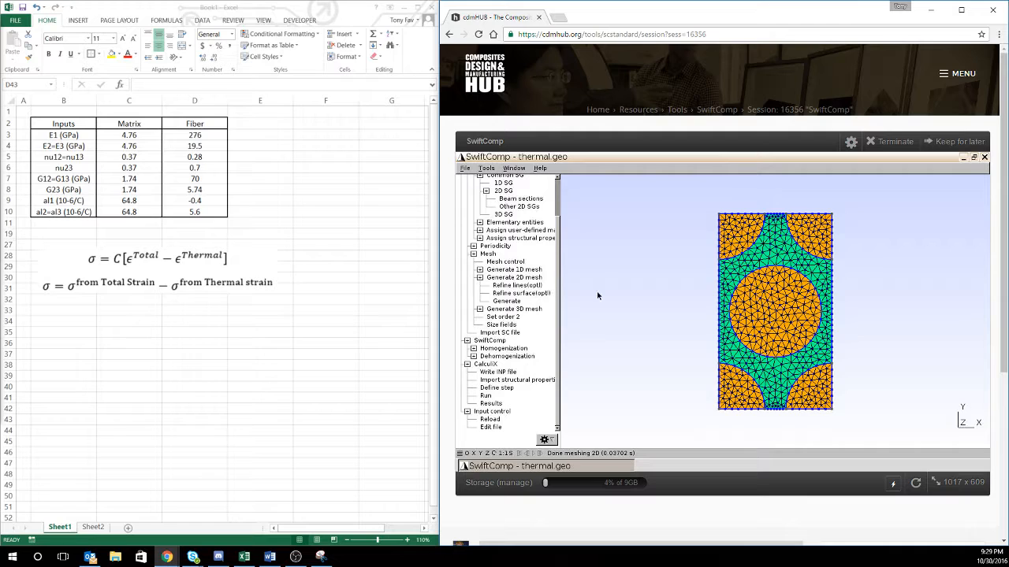
{"action": "left_click", "coordinate": [473, 352]}
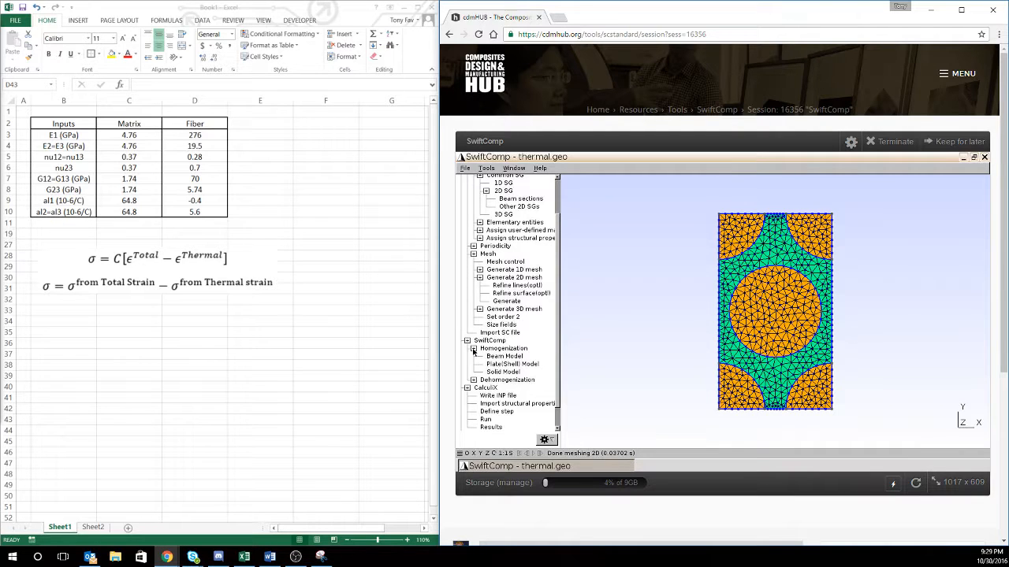
{"action": "double_click", "coordinate": [499, 373]}
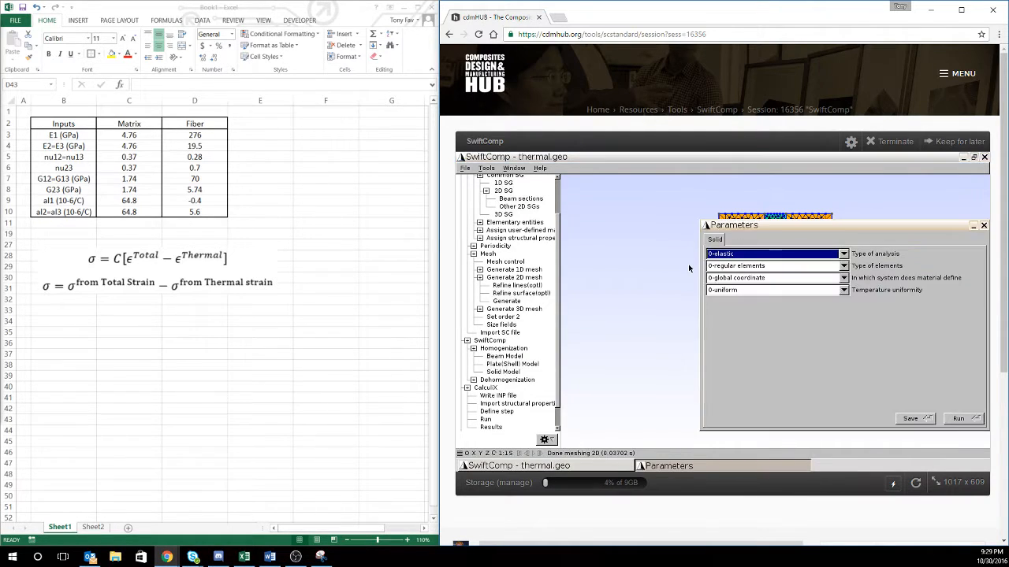
{"action": "left_click", "coordinate": [739, 255]}
{"action": "left_click", "coordinate": [735, 268]}
{"action": "left_click", "coordinate": [911, 418]}
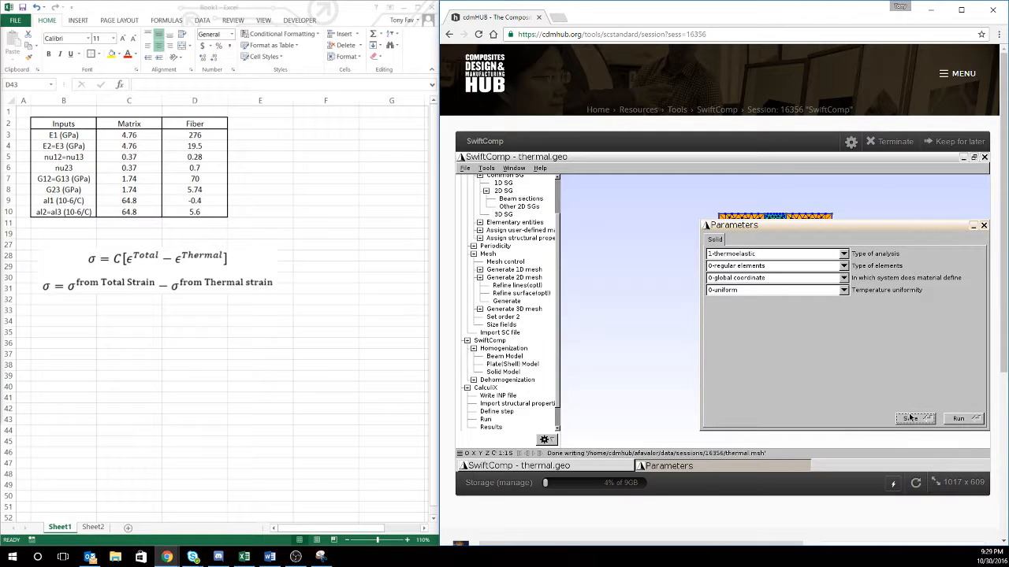
{"action": "left_click", "coordinate": [962, 418]}
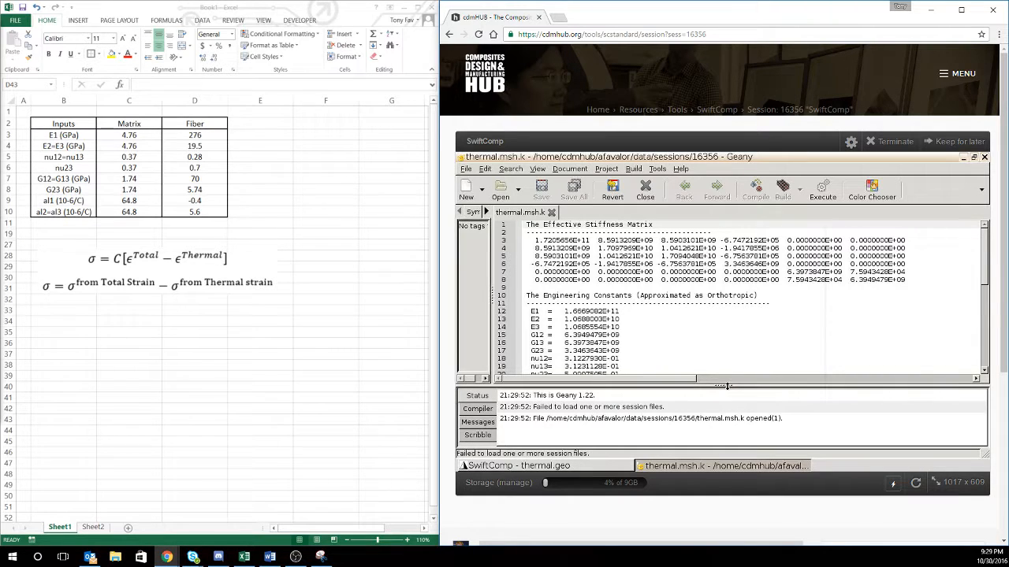
- Examine the homogenization results in thermal.msh.k, from the effective stiffness matrix down to the thermal coefficients
{"action": "left_click_drag", "start_coordinate": [728, 389], "coordinate": [729, 439]}
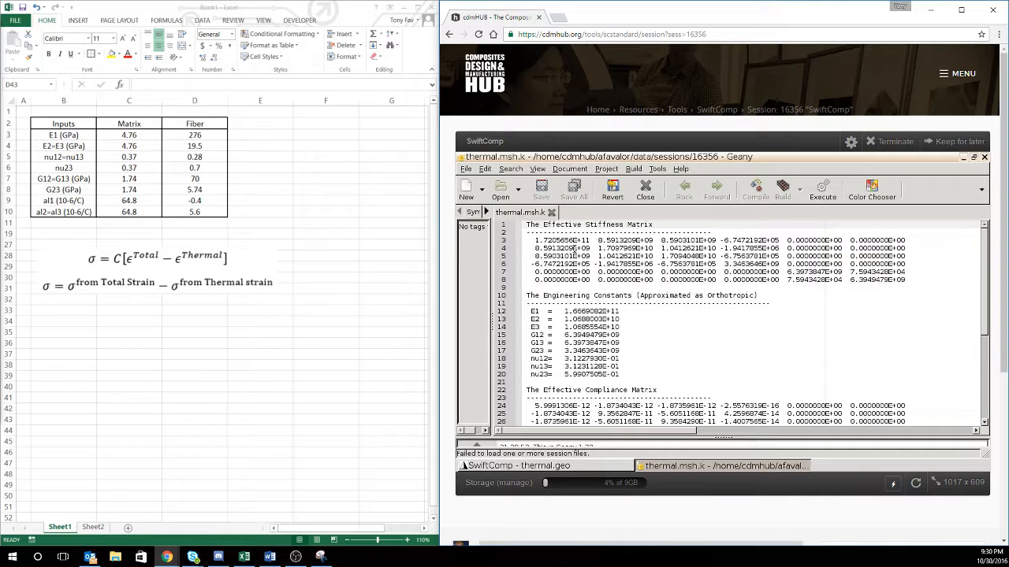
{"action": "scroll", "coordinate": [984, 323], "scroll_direction": "down", "scroll_amount": 4}
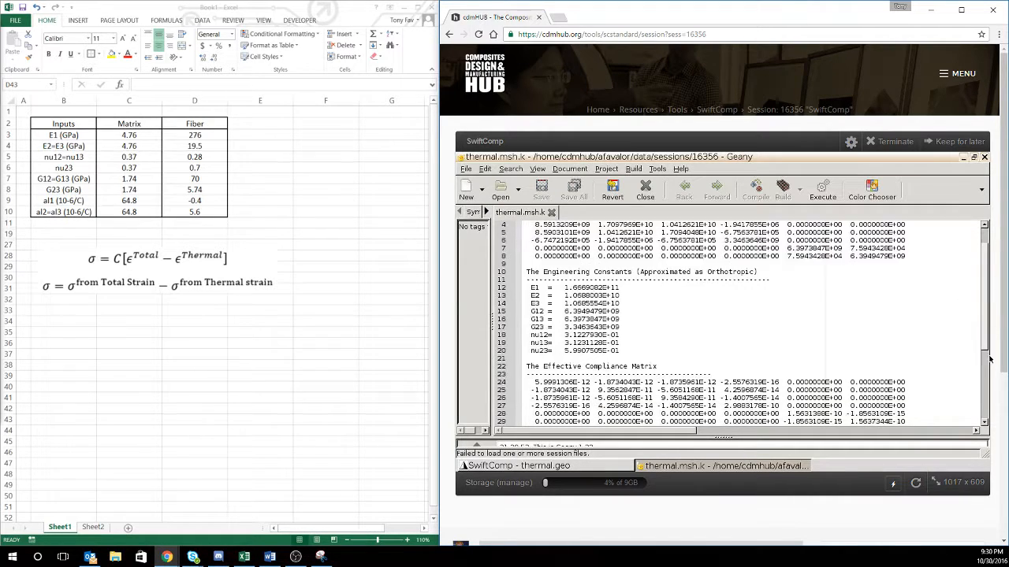
{"action": "scroll", "coordinate": [985, 378], "scroll_direction": "down", "scroll_amount": 3}
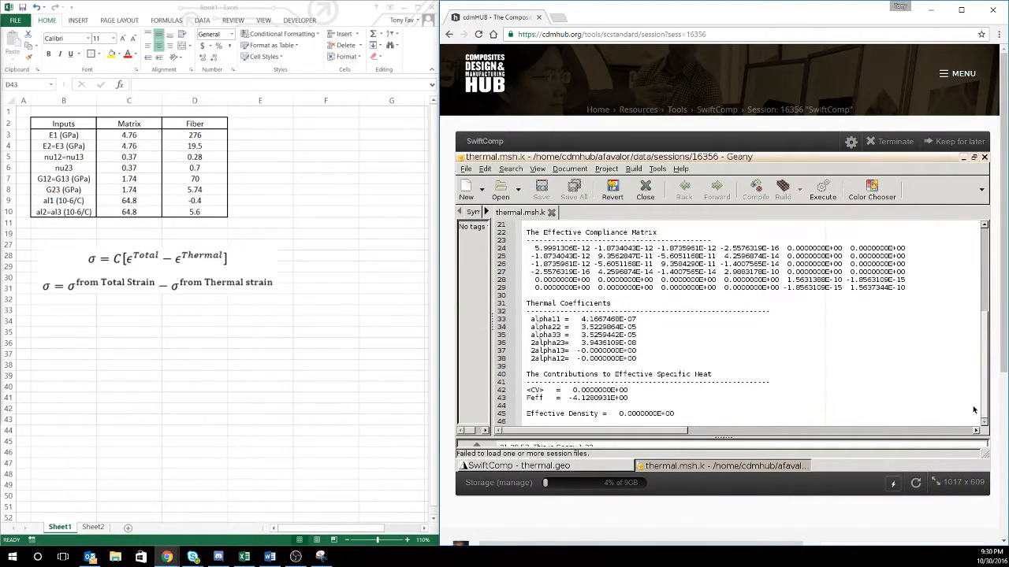
{"action": "left_click_drag", "start_coordinate": [648, 359], "coordinate": [524, 319]}
{"action": "left_click", "coordinate": [589, 337]}
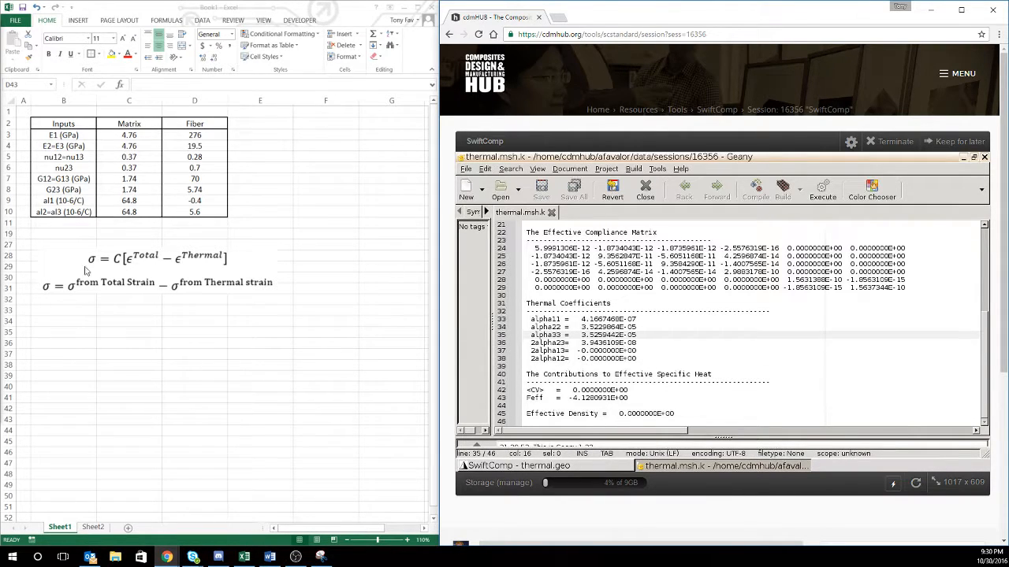
- Unhide the rows between 11 and 19 in the Excel worksheet that hold the Effective Stiffness table
{"action": "left_click", "coordinate": [5, 224]}
{"action": "mouse_move", "coordinate": [5, 225]}
{"action": "left_mouse_down"}
{"action": "mouse_move", "coordinate": [5, 245]}
{"action": "mouse_move", "coordinate": [7, 233]}
{"action": "left_mouse_up"}
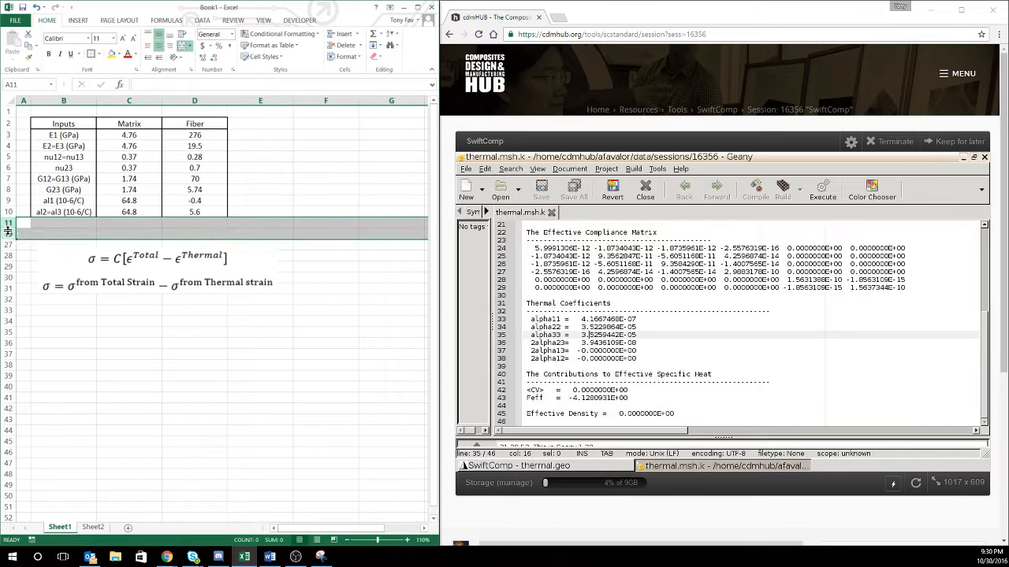
{"action": "right_click", "coordinate": [8, 231]}
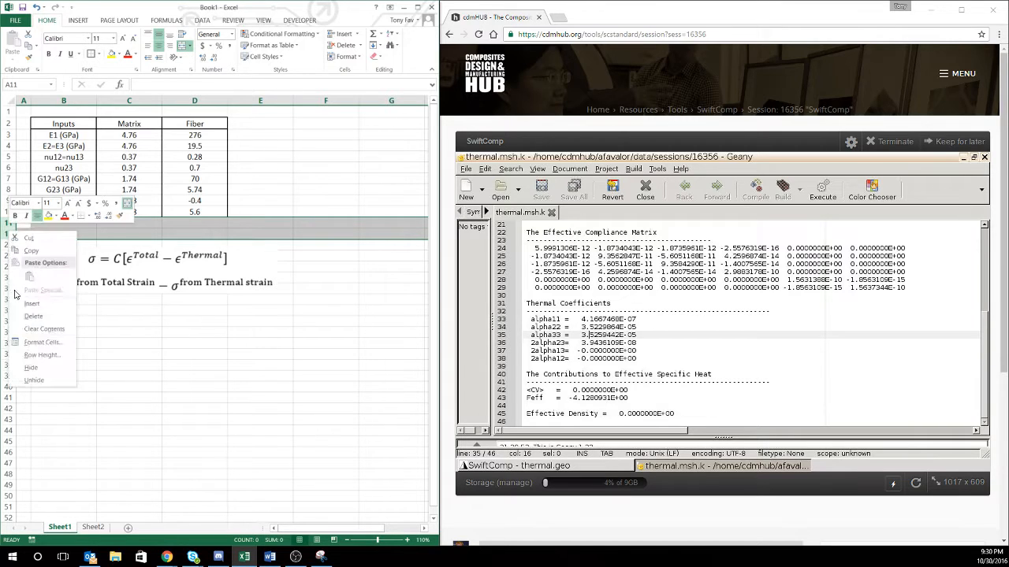
{"action": "left_click", "coordinate": [34, 380]}
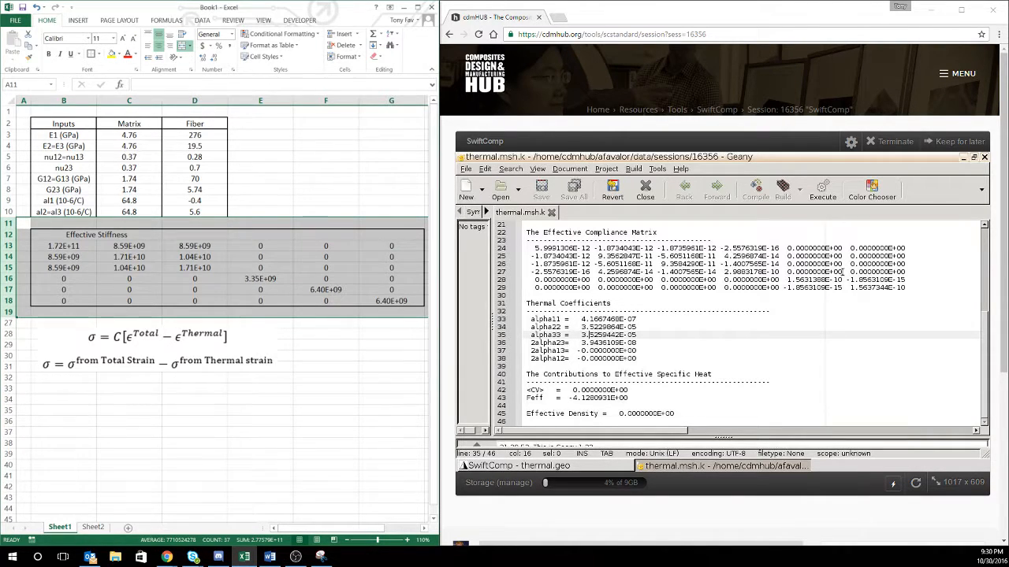
{"action": "left_click", "coordinate": [987, 254]}
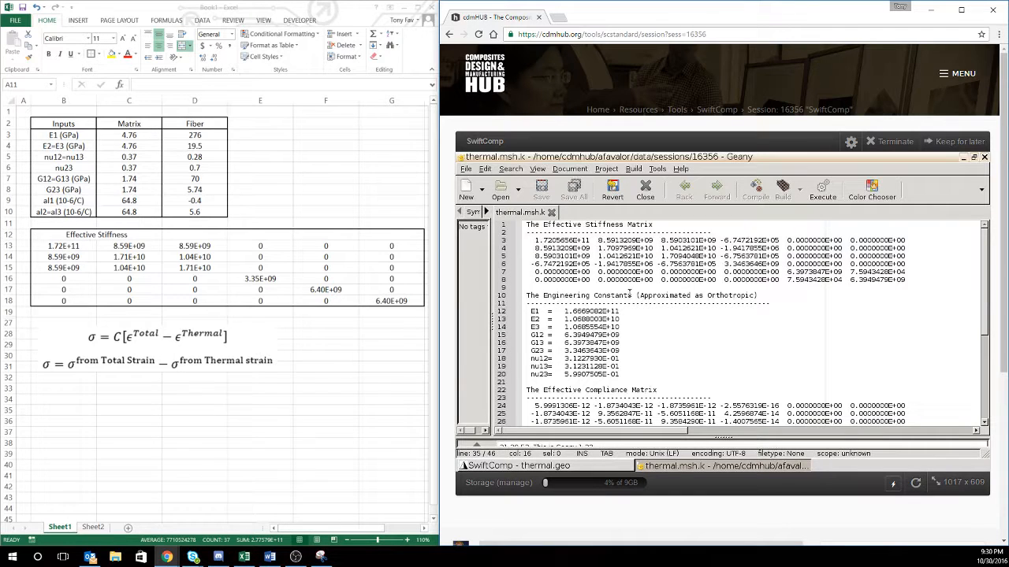
- Unhide the rows between 19 and 27 that hold the Effective CTE, Applied DT, Applied Strain and Stress to Subtract table
{"action": "left_click", "coordinate": [10, 312]}
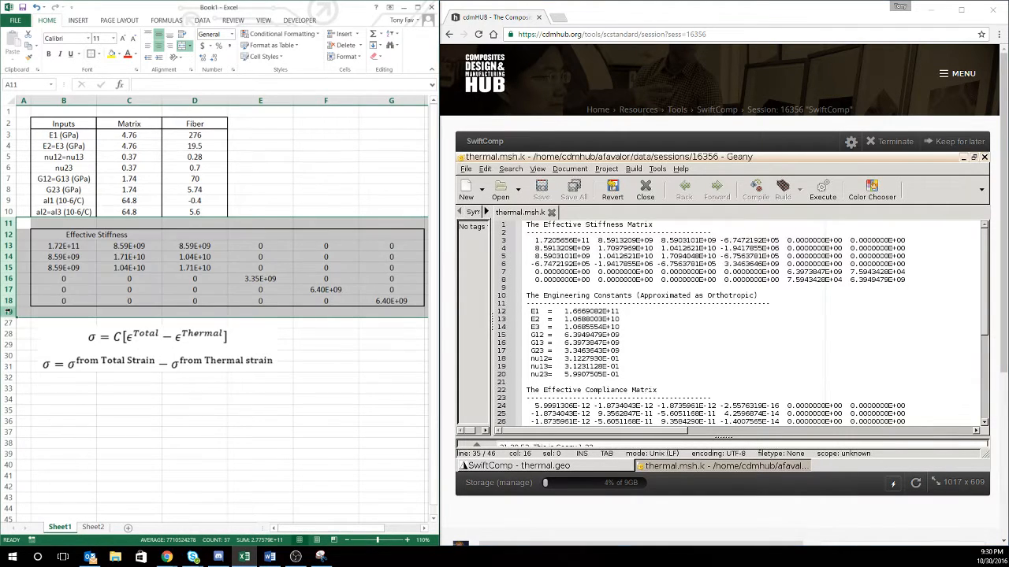
{"action": "left_click_drag", "start_coordinate": [10, 312], "coordinate": [10, 323]}
{"action": "right_click", "coordinate": [9, 322]}
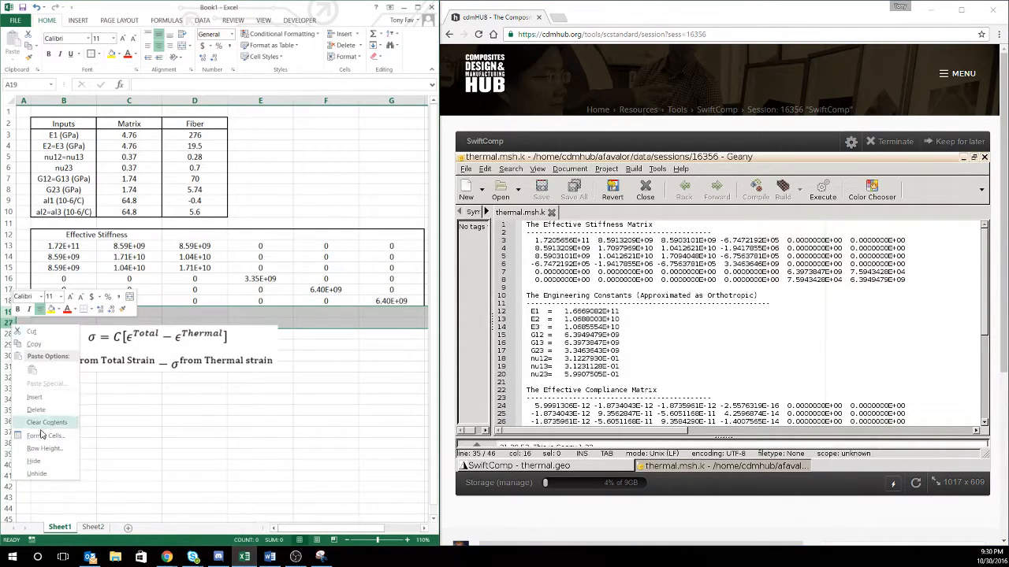
{"action": "left_click", "coordinate": [37, 474]}
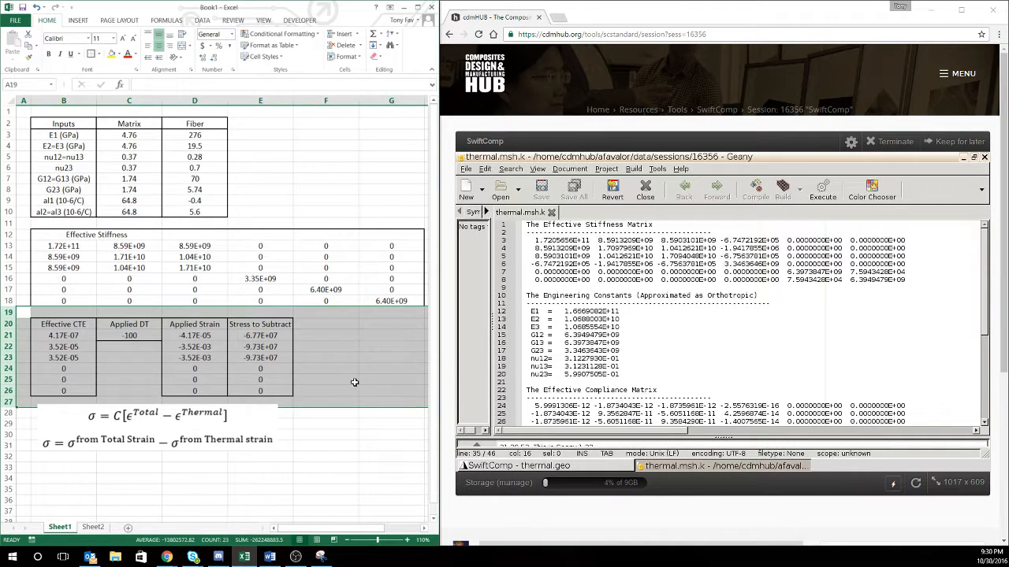
{"action": "left_click", "coordinate": [347, 380]}
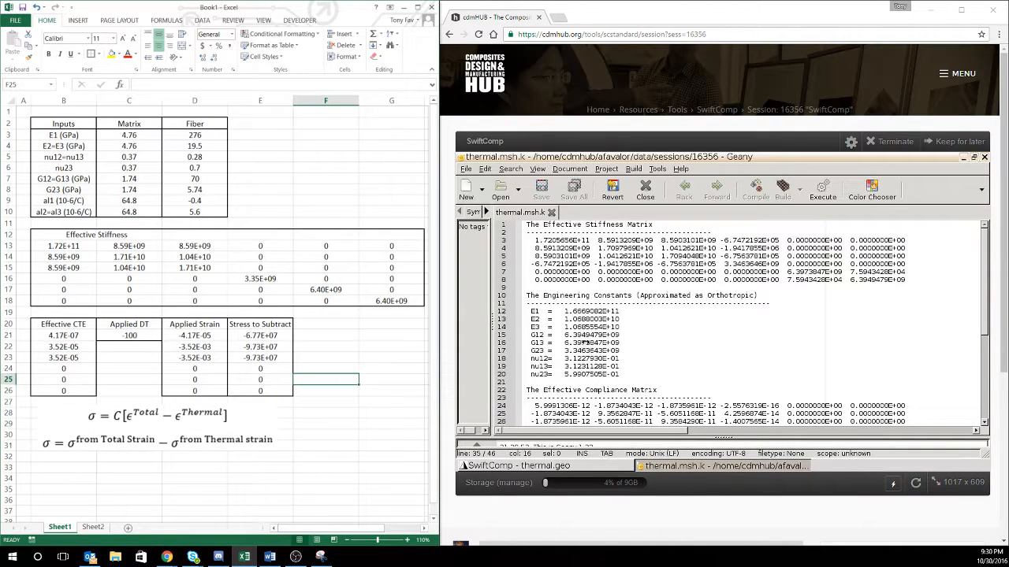
- Compare the worksheet's Effective Stiffness and Effective CTE entries with the homogenization results in thermal.msh.k
{"action": "left_click", "coordinate": [983, 368]}
{"action": "scroll", "coordinate": [981, 367], "scroll_direction": "up", "scroll_amount": 5}
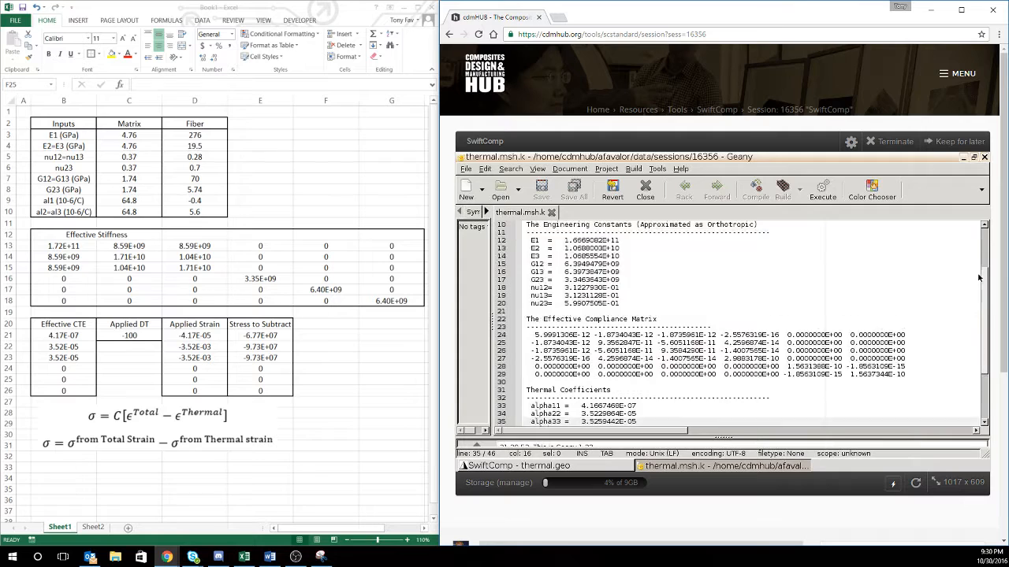
{"action": "scroll", "coordinate": [978, 358], "scroll_direction": "down", "scroll_amount": 4}
{"action": "scroll", "coordinate": [977, 359], "scroll_direction": "down", "scroll_amount": 1}
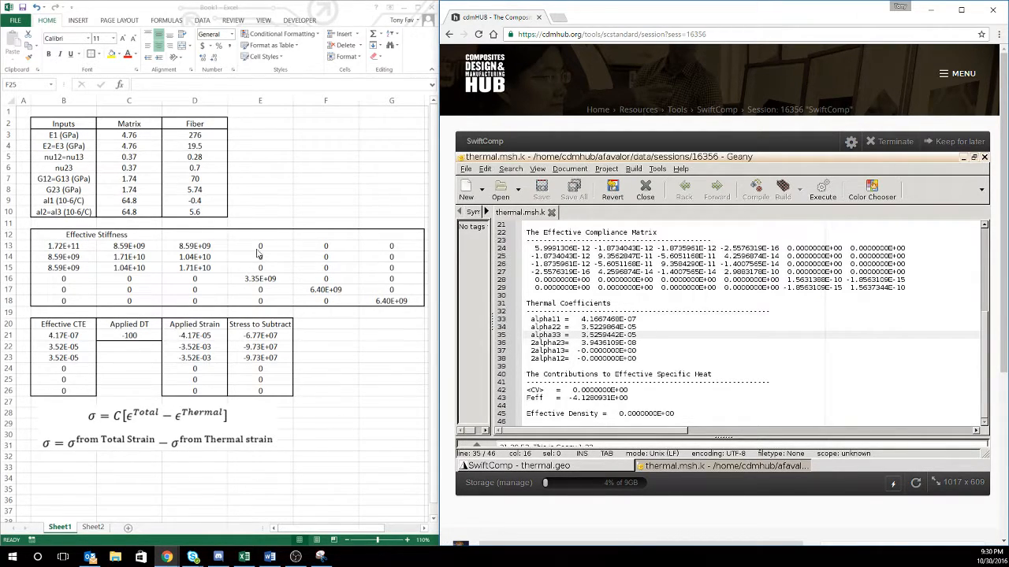
{"action": "left_click_drag", "start_coordinate": [55, 246], "coordinate": [419, 306]}
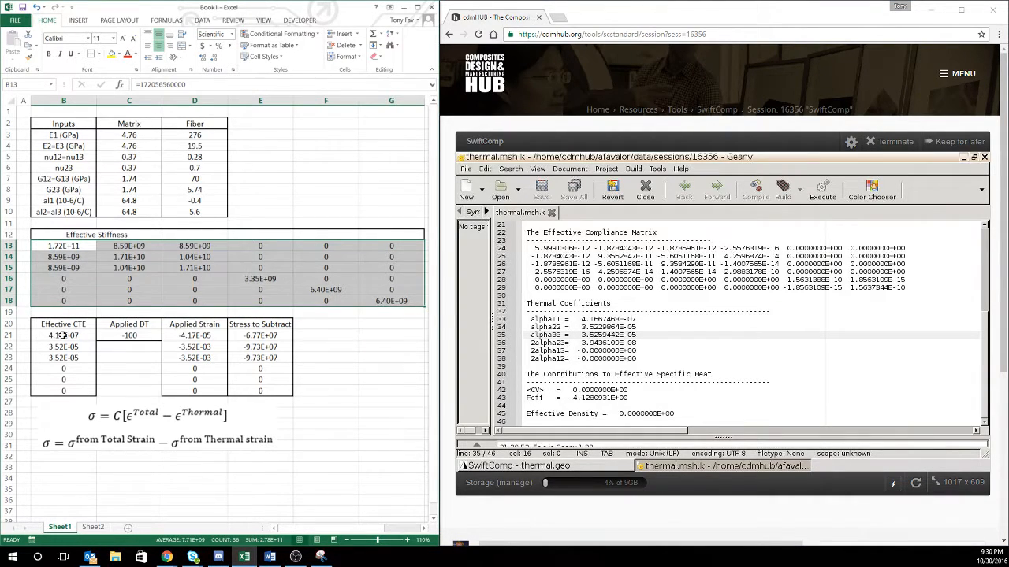
{"action": "left_click_drag", "start_coordinate": [63, 335], "coordinate": [69, 391]}
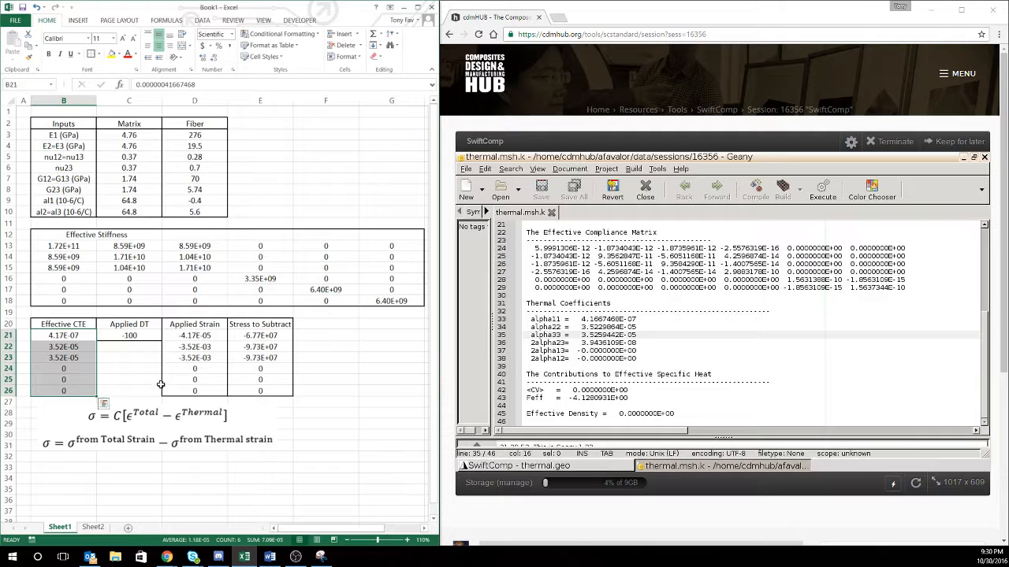
{"action": "left_click_drag", "start_coordinate": [67, 280], "coordinate": [193, 308]}
{"action": "left_click_drag", "start_coordinate": [266, 247], "coordinate": [418, 270]}
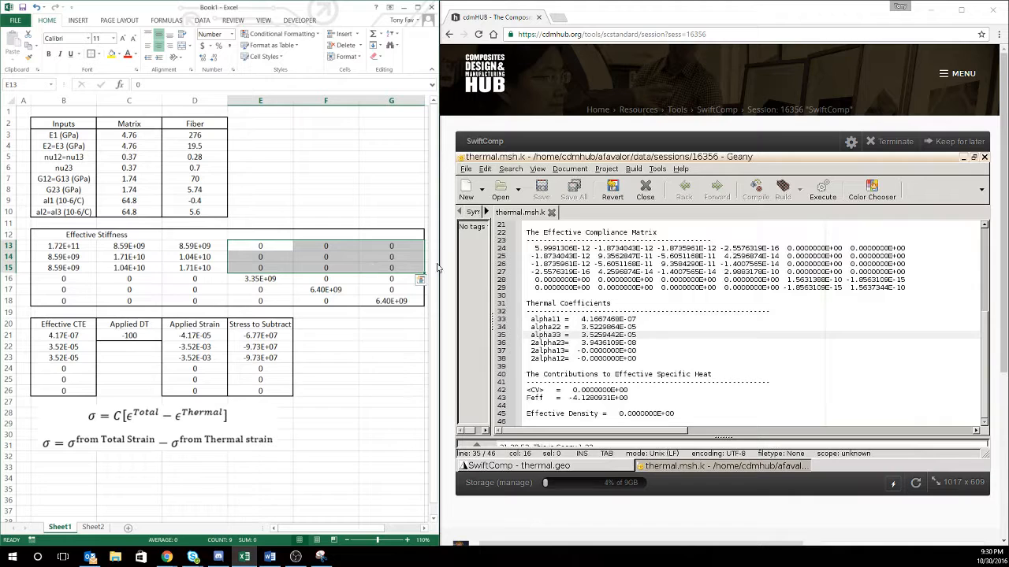
- Examine the fourth-column coupling terms in the first three rows of the effective stiffness matrix in thermal.msh.k
{"action": "left_click", "coordinate": [985, 244]}
{"action": "left_click", "coordinate": [728, 242]}
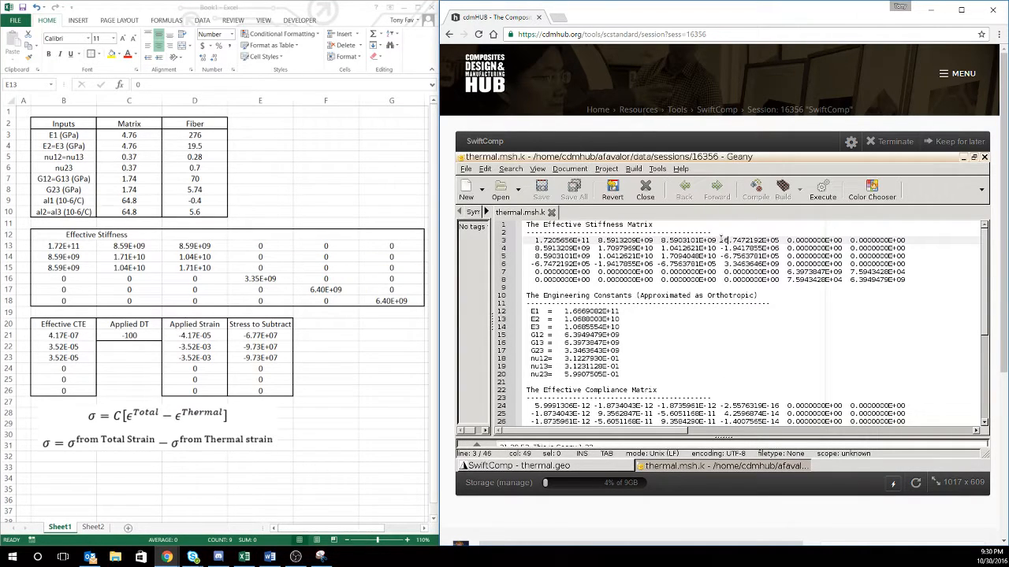
{"action": "left_click_drag", "start_coordinate": [720, 241], "coordinate": [775, 242]}
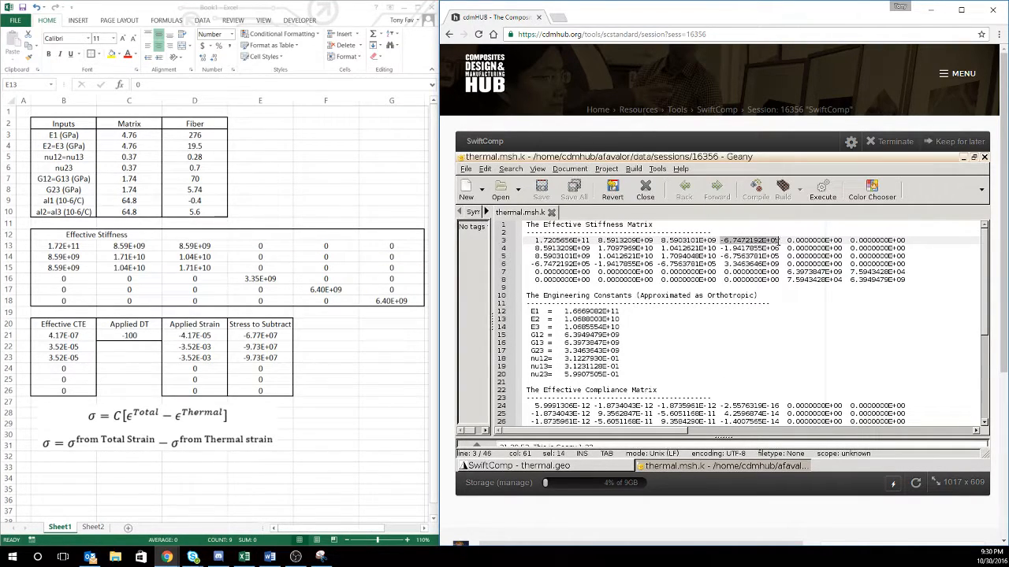
{"action": "left_click_drag", "start_coordinate": [706, 241], "coordinate": [717, 241]}
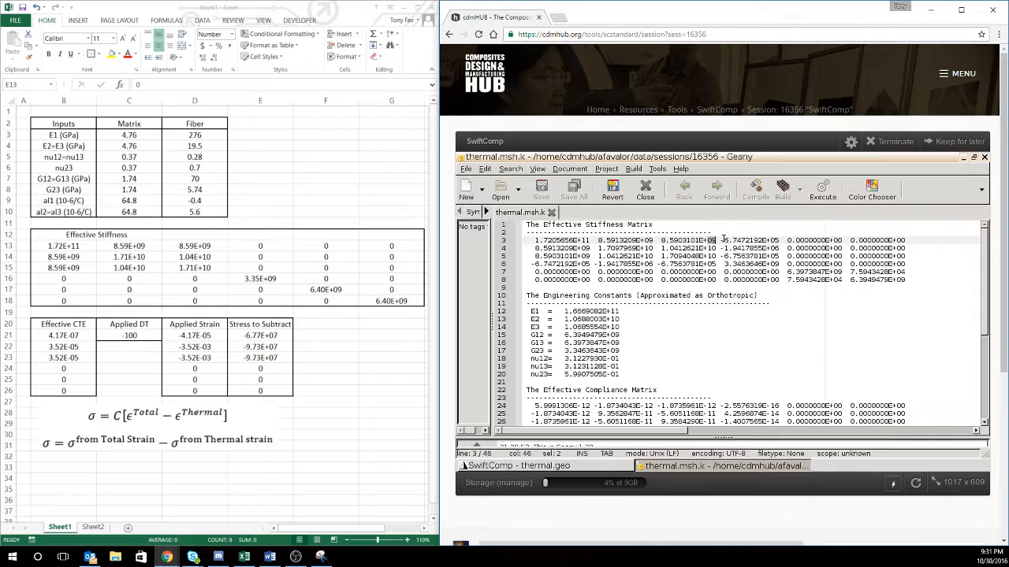
{"action": "left_click_drag", "start_coordinate": [724, 240], "coordinate": [779, 240]}
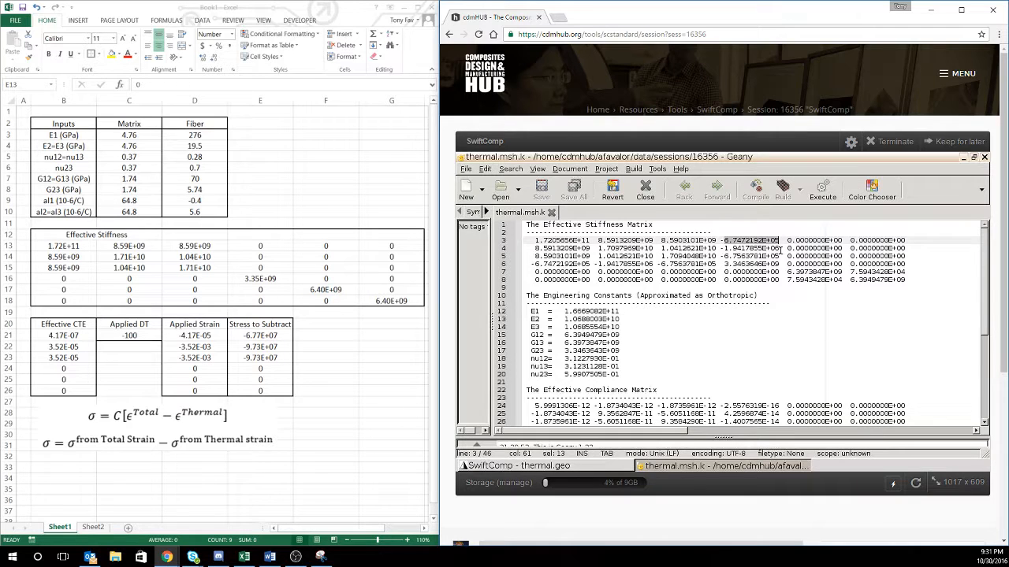
{"action": "left_click_drag", "start_coordinate": [780, 249], "coordinate": [729, 248]}
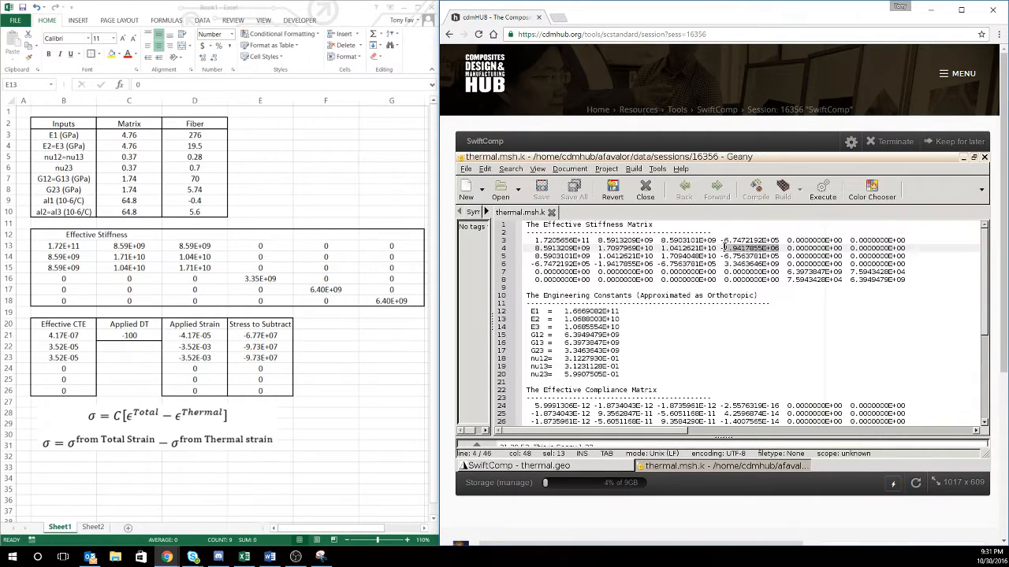
{"action": "left_click_drag", "start_coordinate": [720, 259], "coordinate": [779, 256]}
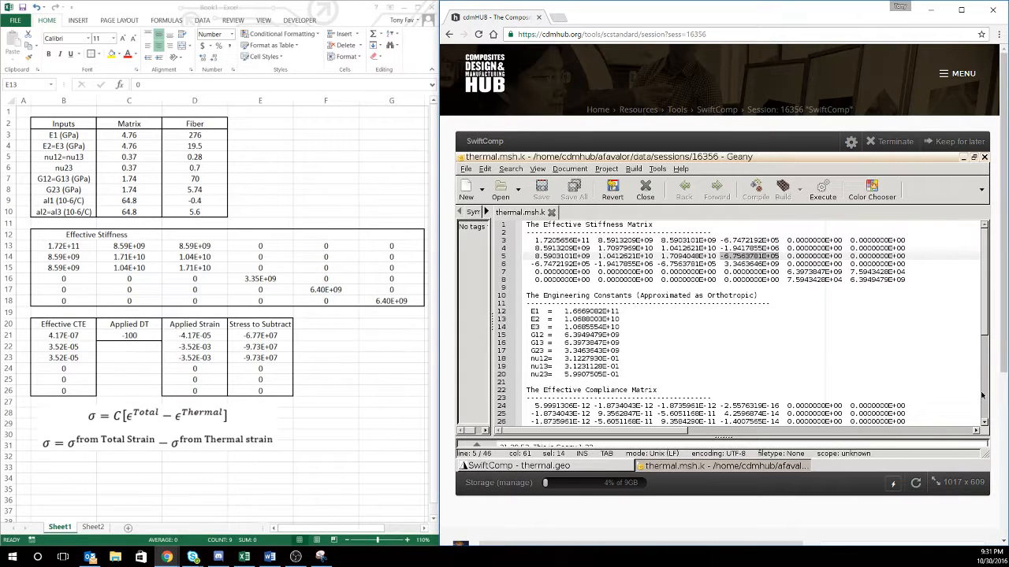
- Review the worksheet's Effective CTE values, the Applied DT cell and the Applied Strain formulas alongside the thermal coefficients
{"action": "scroll", "coordinate": [985, 396], "scroll_direction": "down", "scroll_amount": 7}
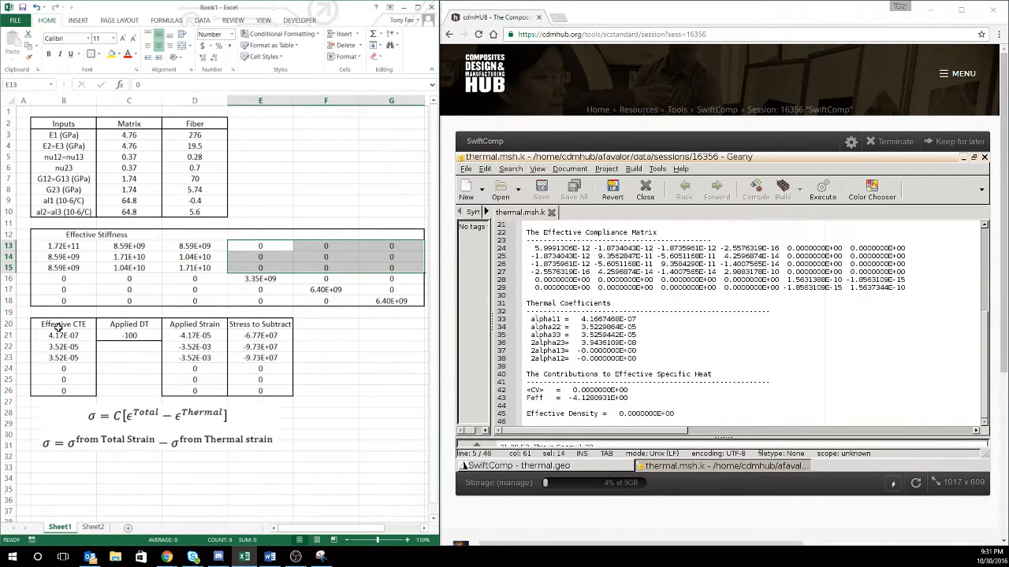
{"action": "left_click_drag", "start_coordinate": [58, 326], "coordinate": [70, 392]}
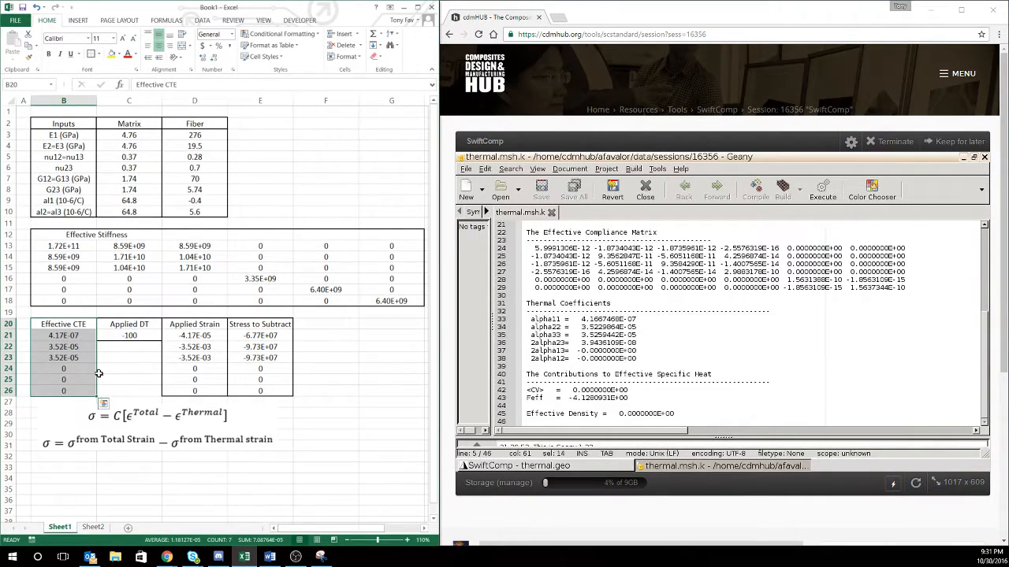
{"action": "left_click", "coordinate": [100, 372]}
{"action": "left_click", "coordinate": [144, 335]}
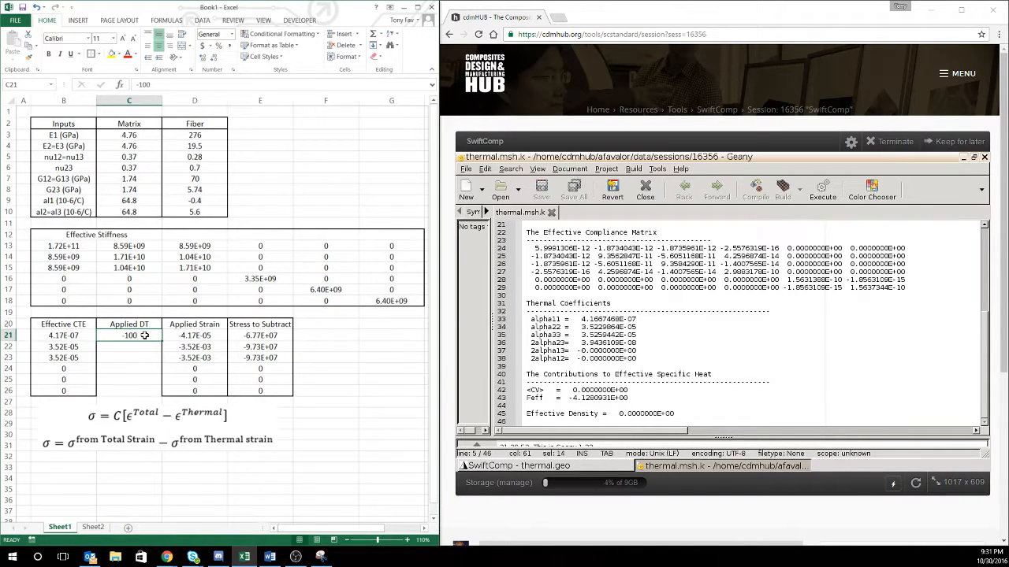
{"action": "double_click", "coordinate": [145, 336]}
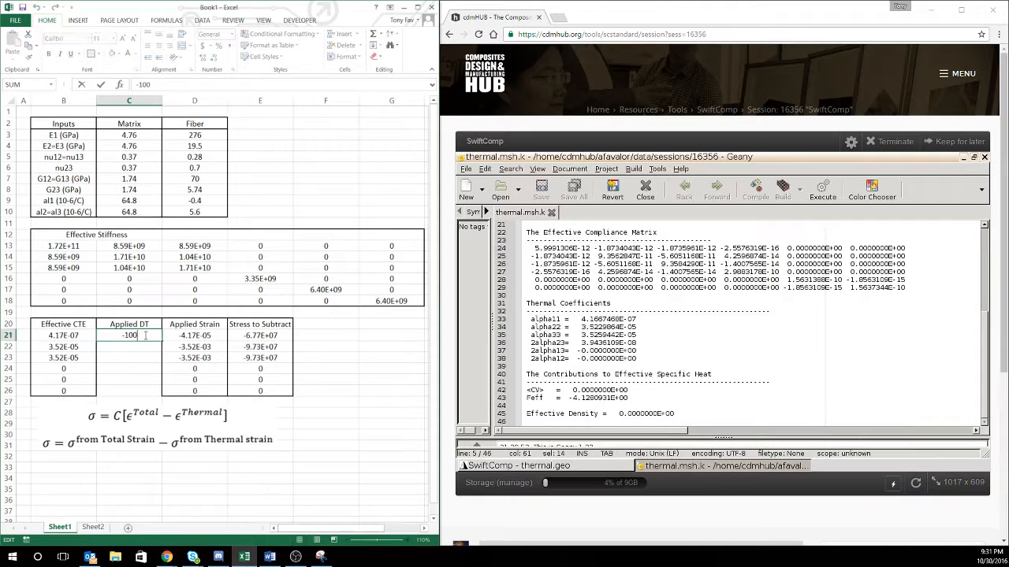
{"action": "left_click", "coordinate": [134, 374]}
{"action": "left_click", "coordinate": [138, 336]}
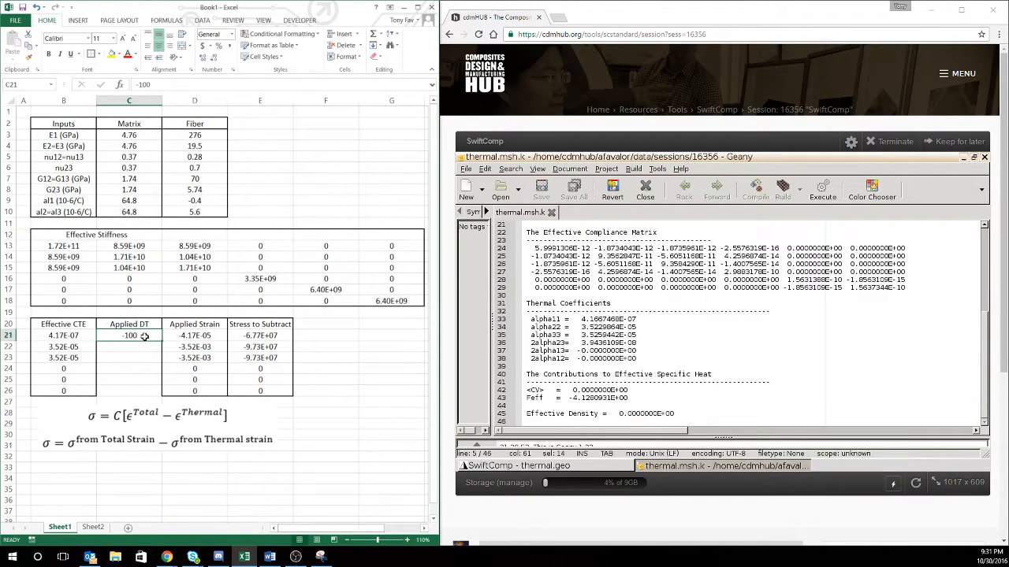
{"action": "left_click_drag", "start_coordinate": [196, 336], "coordinate": [203, 386]}
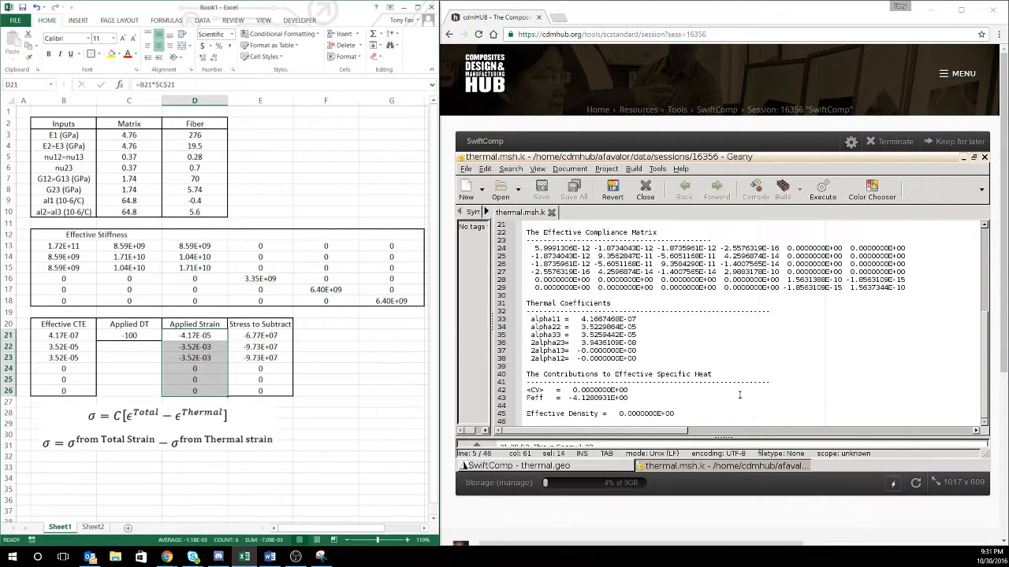
- Close the thermal.msh.k results file and return to the meshed thermal.geo model in SwiftComp
{"action": "left_click", "coordinate": [984, 157]}
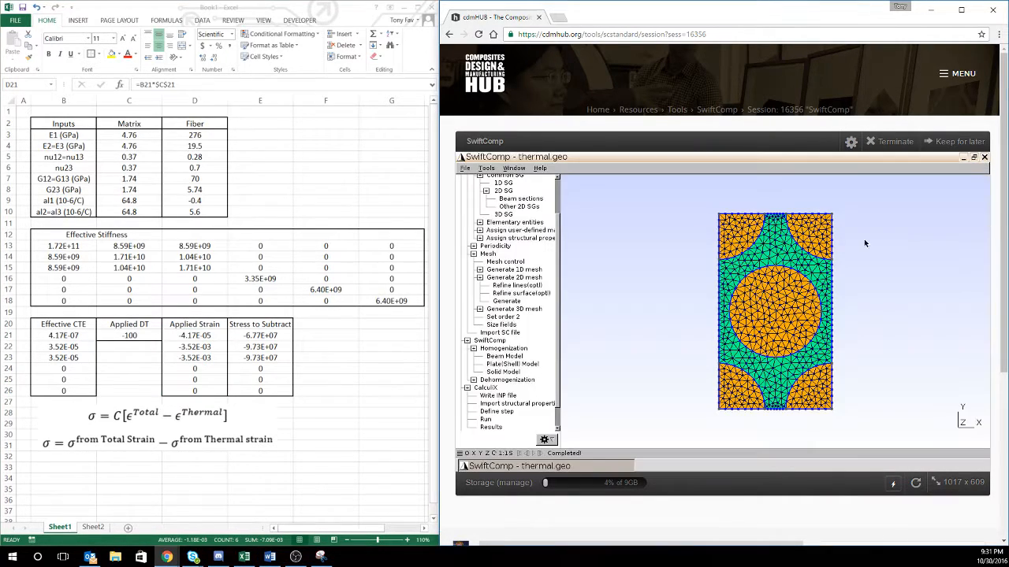
{"action": "left_click", "coordinate": [557, 187]}
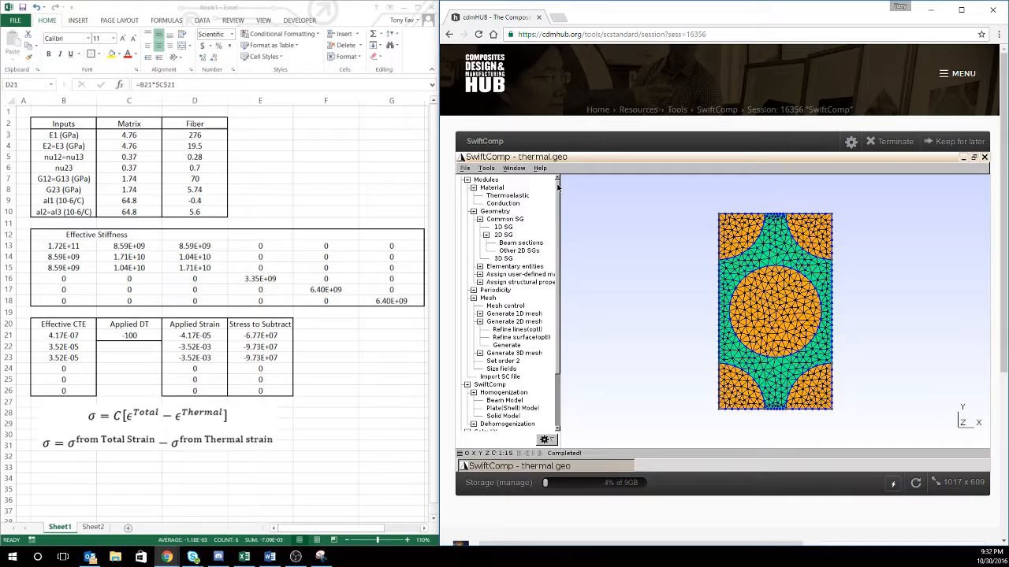
{"action": "mouse_move", "coordinate": [557, 184]}
{"action": "left_mouse_down"}
{"action": "mouse_move", "coordinate": [562, 304]}
{"action": "mouse_move", "coordinate": [551, 294]}
{"action": "mouse_move", "coordinate": [564, 180]}
{"action": "left_mouse_up"}
- Review how the Applied Strain and Stress to Subtract columns relate to the total and thermal strain stress equations
{"action": "left_click_drag", "start_coordinate": [201, 335], "coordinate": [195, 391]}
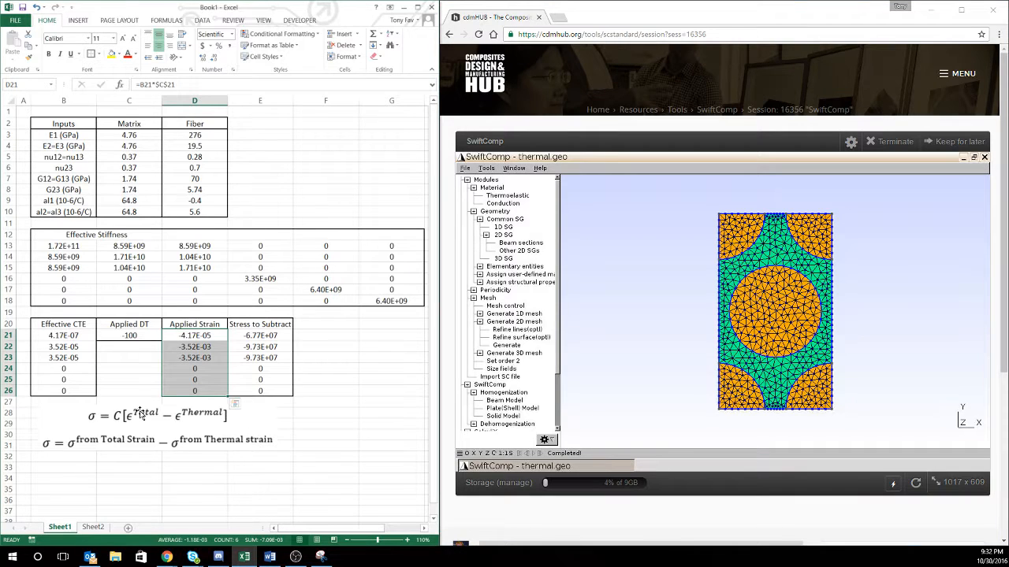
{"action": "left_click", "coordinate": [309, 424]}
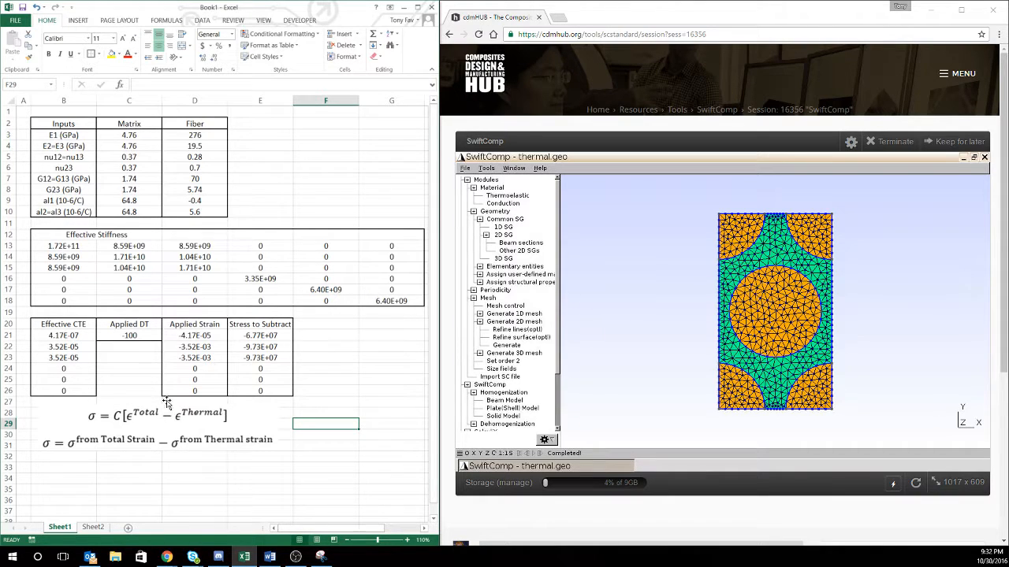
{"action": "left_click_drag", "start_coordinate": [197, 338], "coordinate": [196, 391]}
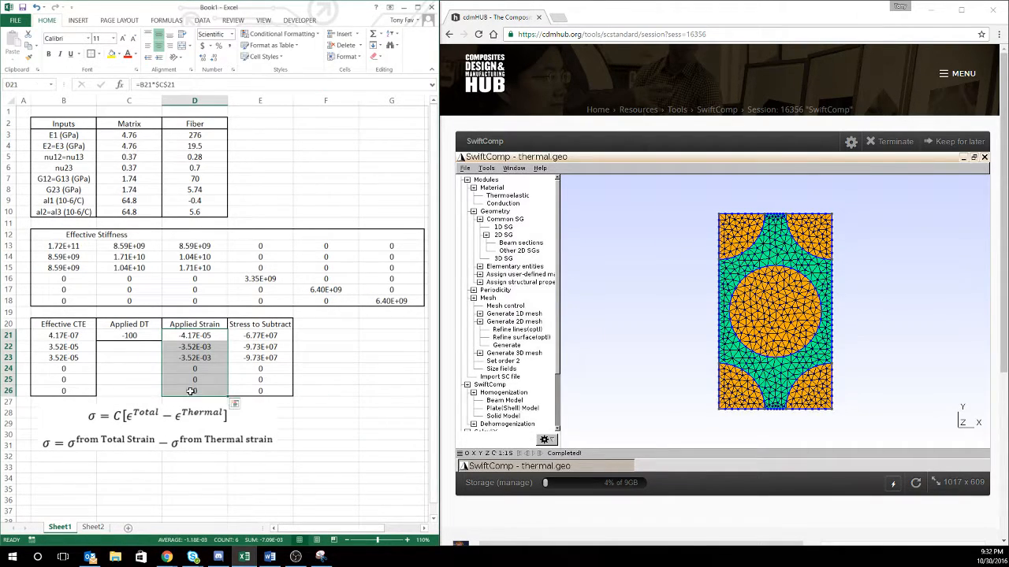
{"action": "left_click", "coordinate": [114, 335]}
{"action": "left_click_drag", "start_coordinate": [71, 334], "coordinate": [88, 380]}
{"action": "left_click", "coordinate": [135, 421]}
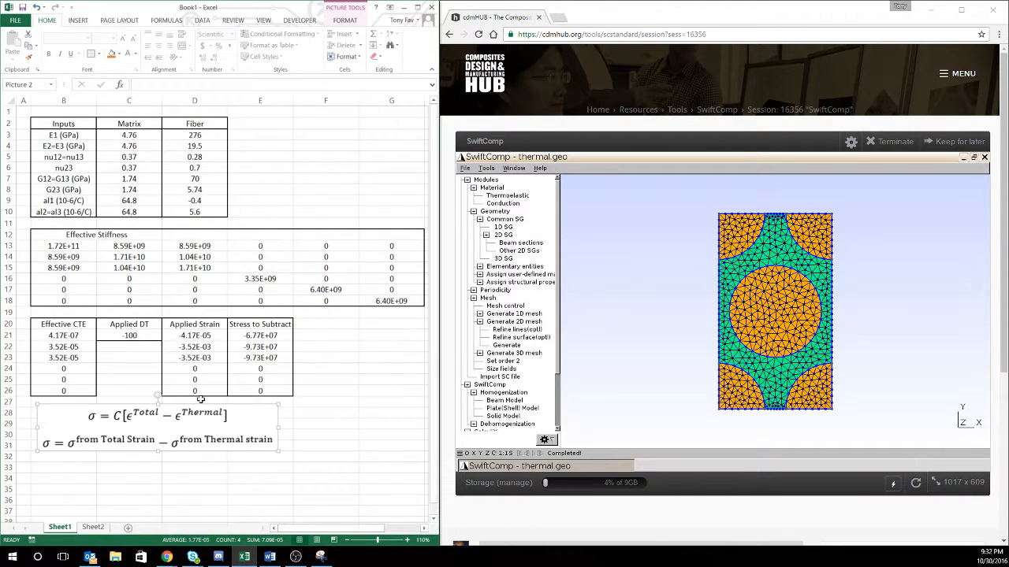
{"action": "left_click", "coordinate": [331, 412]}
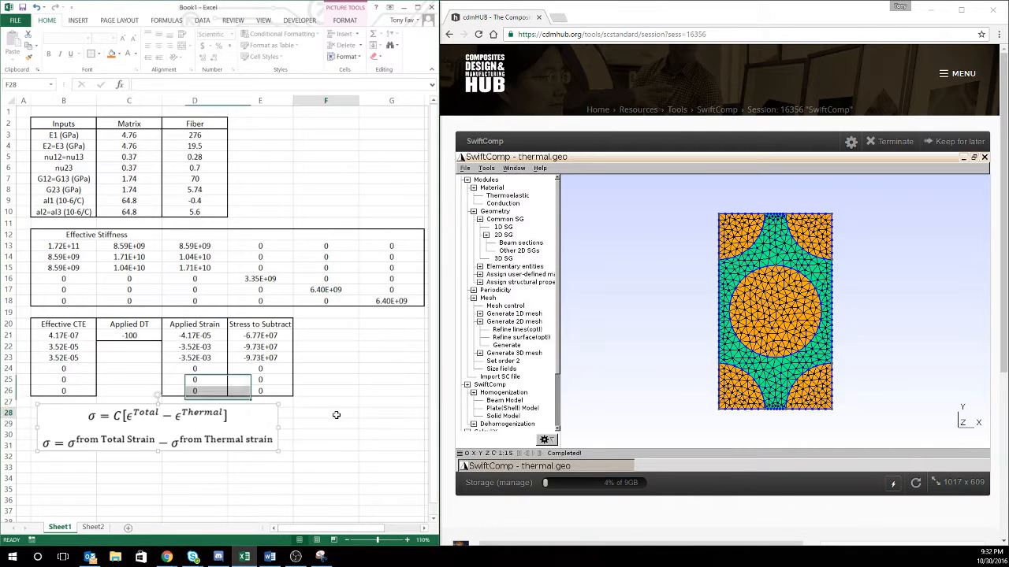
{"action": "left_click_drag", "start_coordinate": [272, 336], "coordinate": [278, 391]}
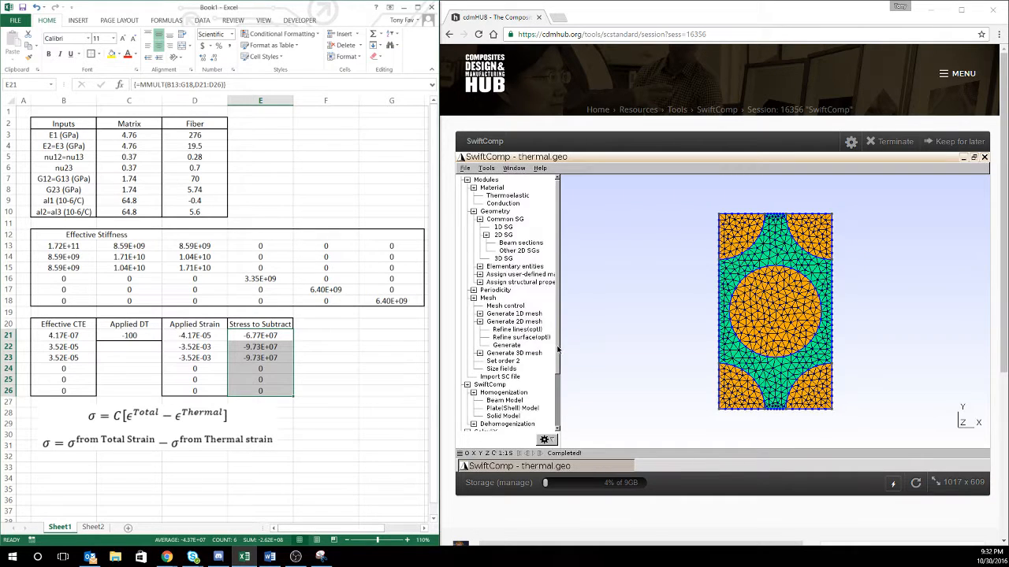
- Run the solid model homogenization with elastic analysis, replacing the existing thermal.msh file, and close the results file
{"action": "scroll", "coordinate": [517, 394], "scroll_direction": "down", "scroll_amount": 3}
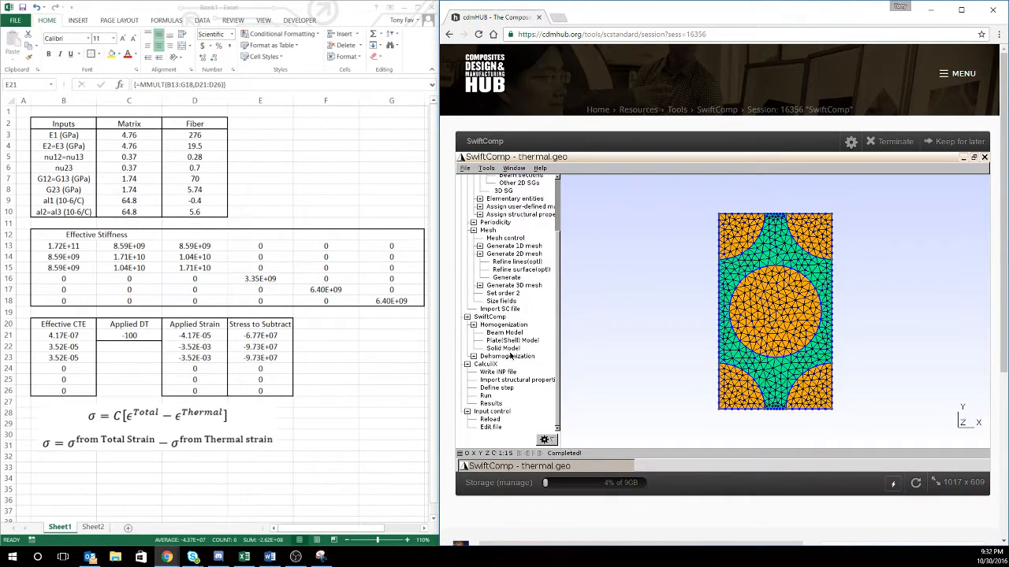
{"action": "left_click", "coordinate": [504, 349]}
{"action": "left_click", "coordinate": [744, 254]}
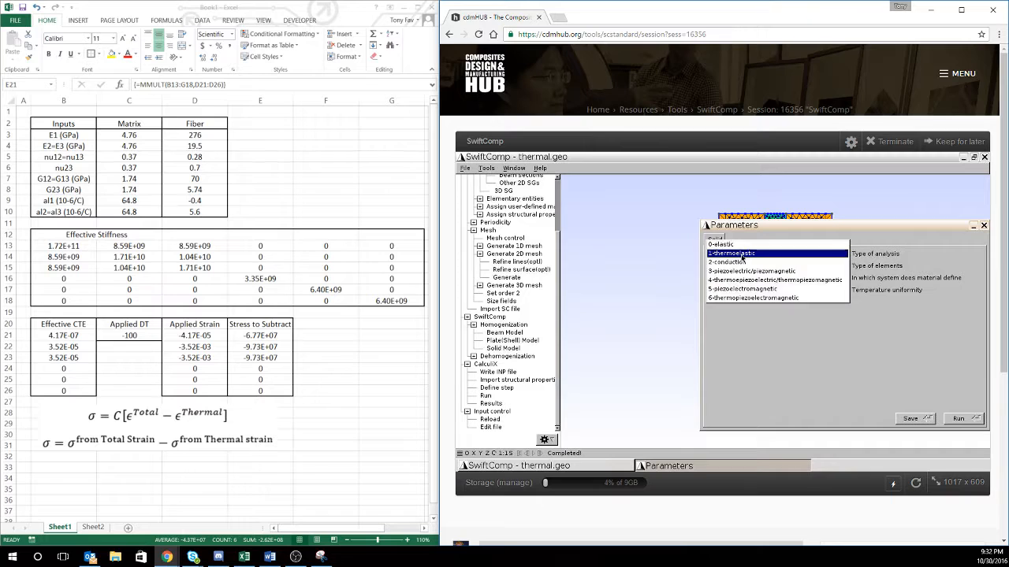
{"action": "left_click", "coordinate": [757, 247]}
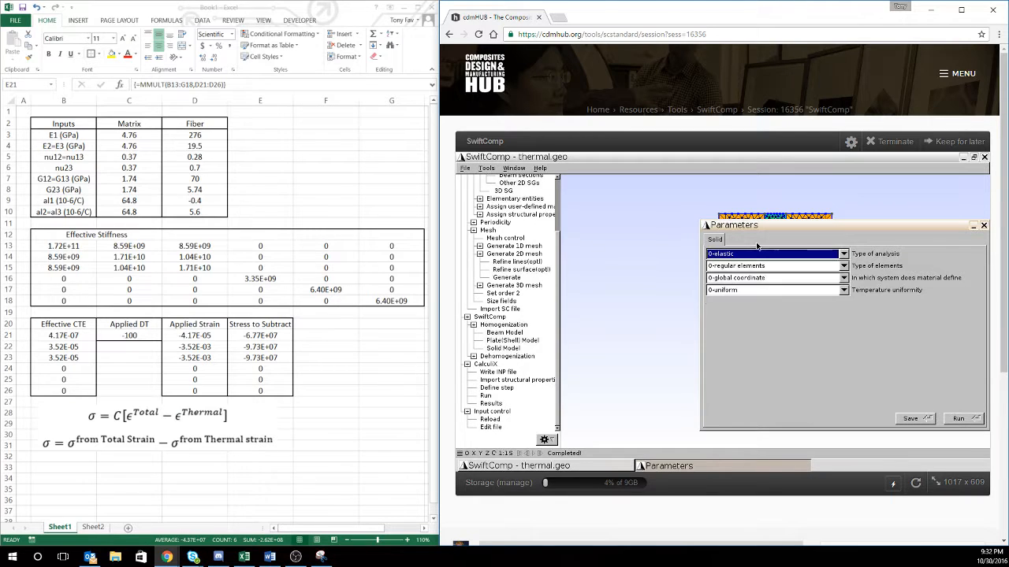
{"action": "left_click", "coordinate": [912, 421]}
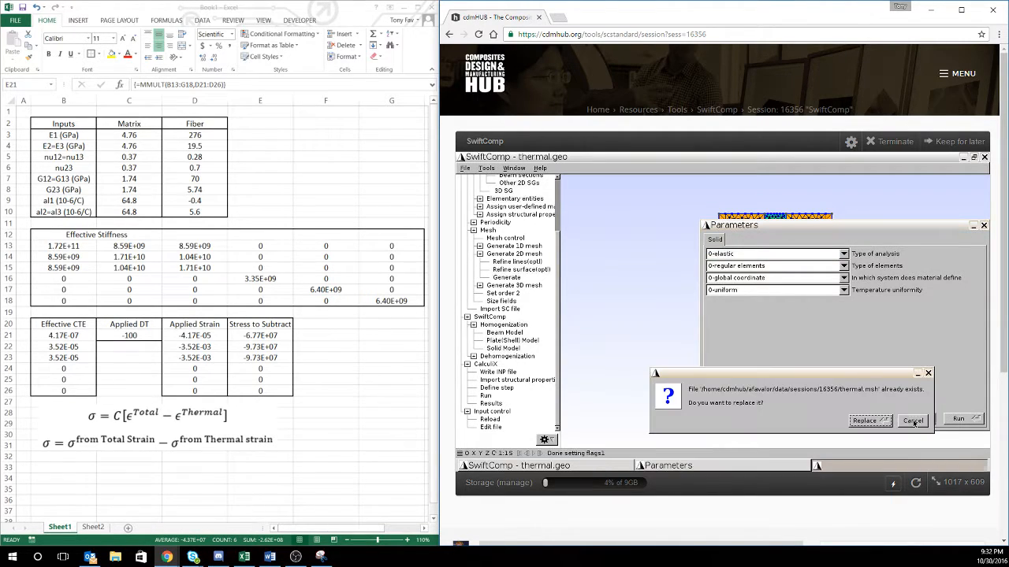
{"action": "left_click", "coordinate": [865, 421]}
{"action": "left_click", "coordinate": [975, 423]}
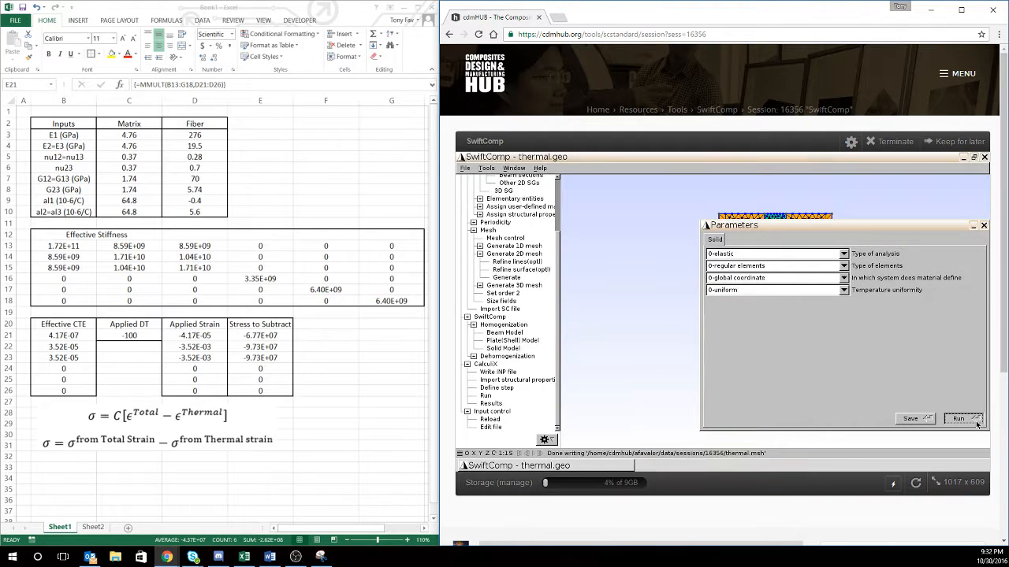
{"action": "left_click", "coordinate": [985, 158]}
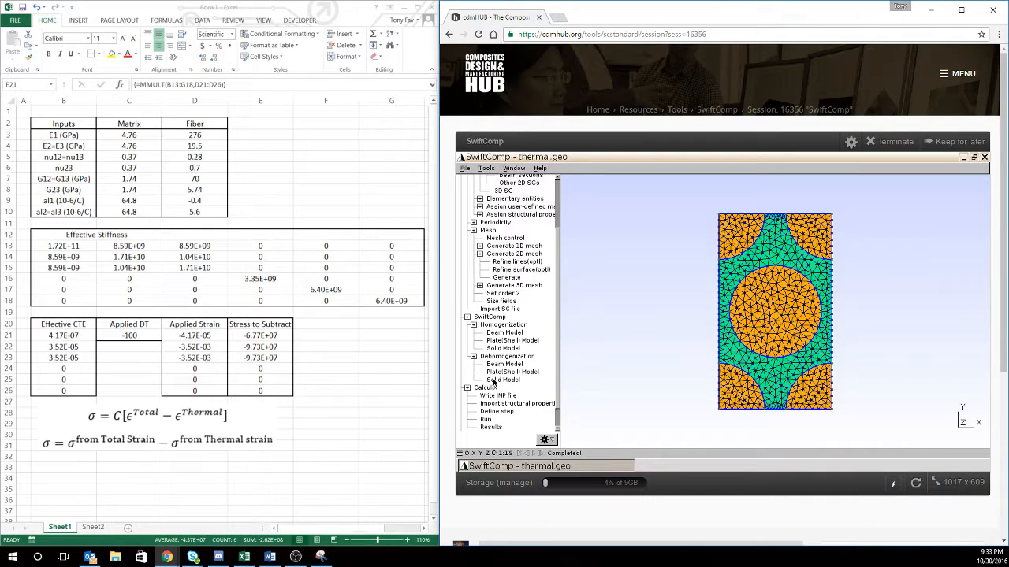
- Set up solid model dehomogenization with strains e11 = -4.17e-5, e22 = -3.52e-3 and e33 = -3.52e-3
{"action": "left_click", "coordinate": [494, 380]}
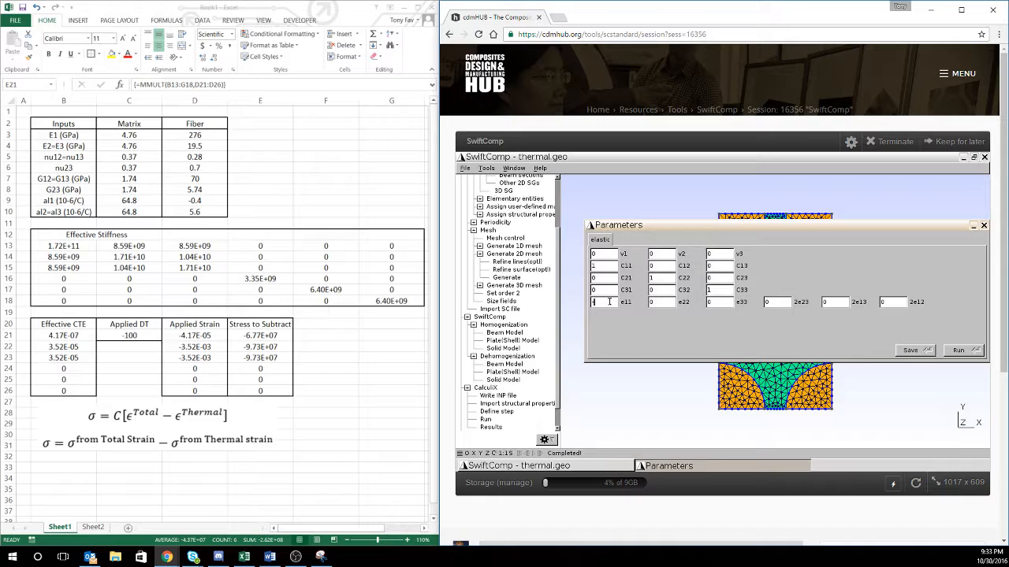
{"action": "type", "text": "-4.17e-5"}
{"action": "key", "text": "Tab"}
{"action": "type", "text": "-3.52e-3-3.52e"}
{"action": "key", "text": "Tab"}
{"action": "key", "text": "Tab"}
{"action": "left_click", "coordinate": [605, 268]}
{"action": "type", "text": "-"}
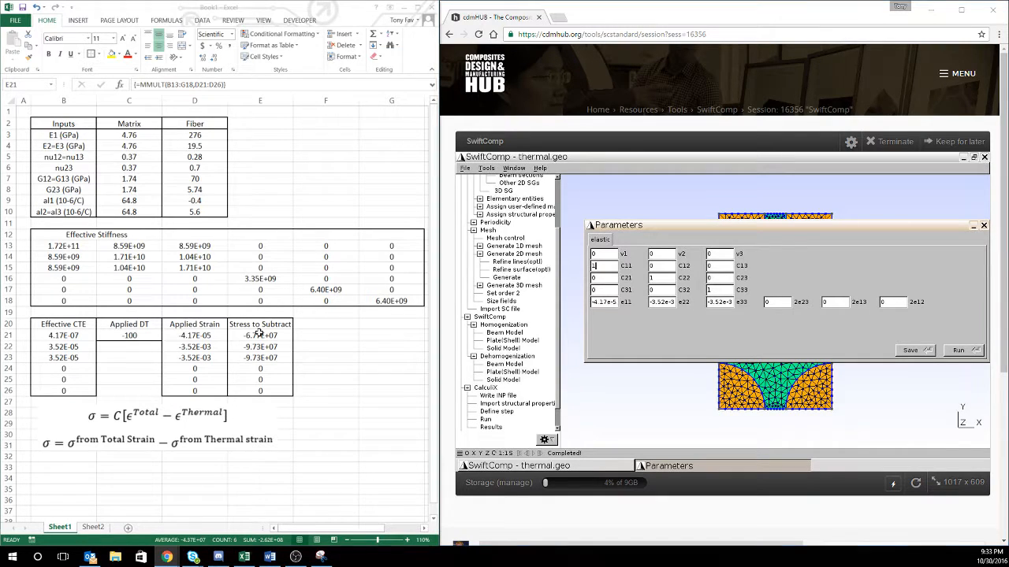
- Check the Stress to Subtract values in E21:E26, then save the dehomogenization parameters and run the analysis
{"action": "left_click_drag", "start_coordinate": [258, 334], "coordinate": [256, 388]}
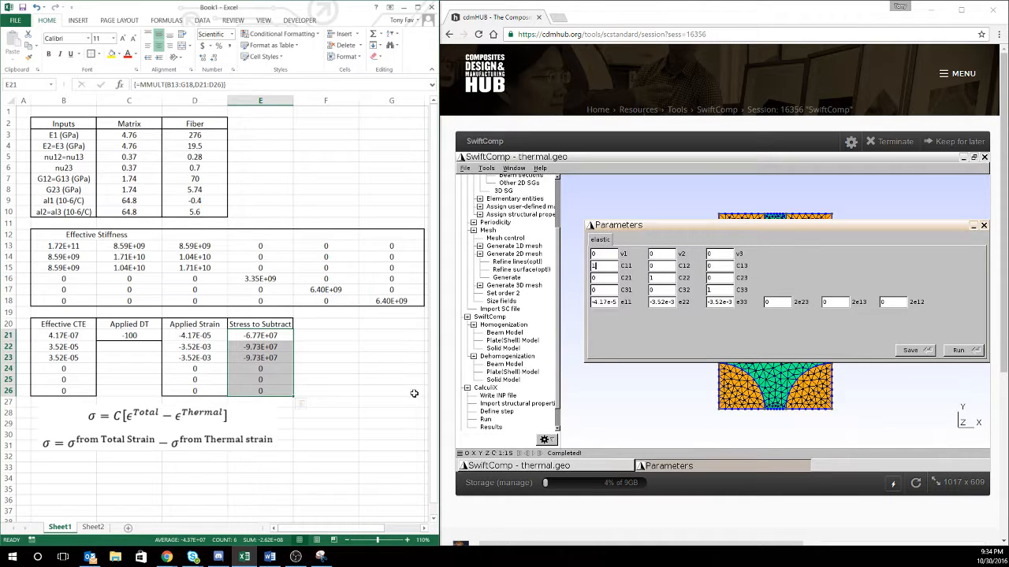
{"action": "left_click", "coordinate": [915, 351]}
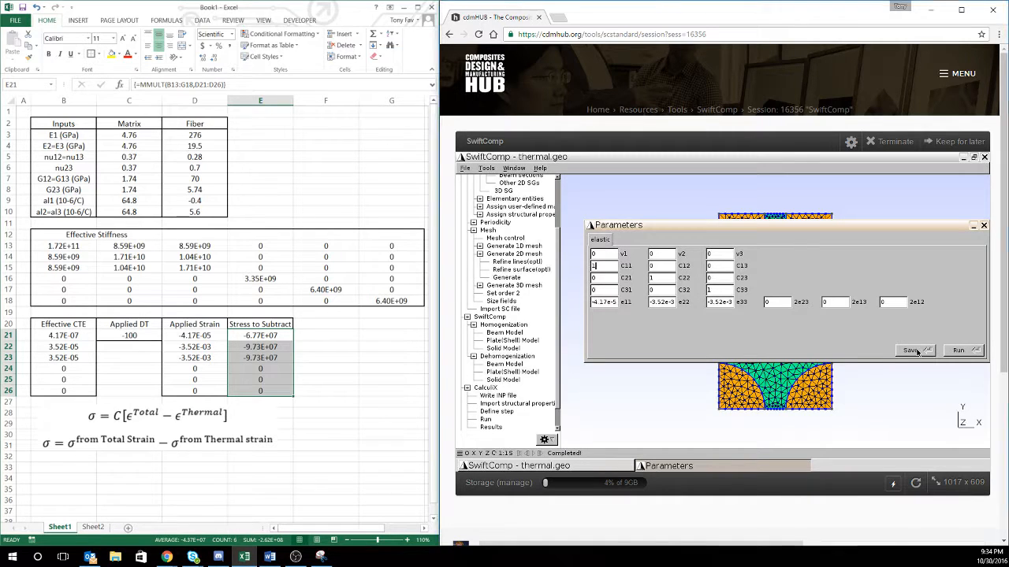
{"action": "left_click", "coordinate": [959, 350]}
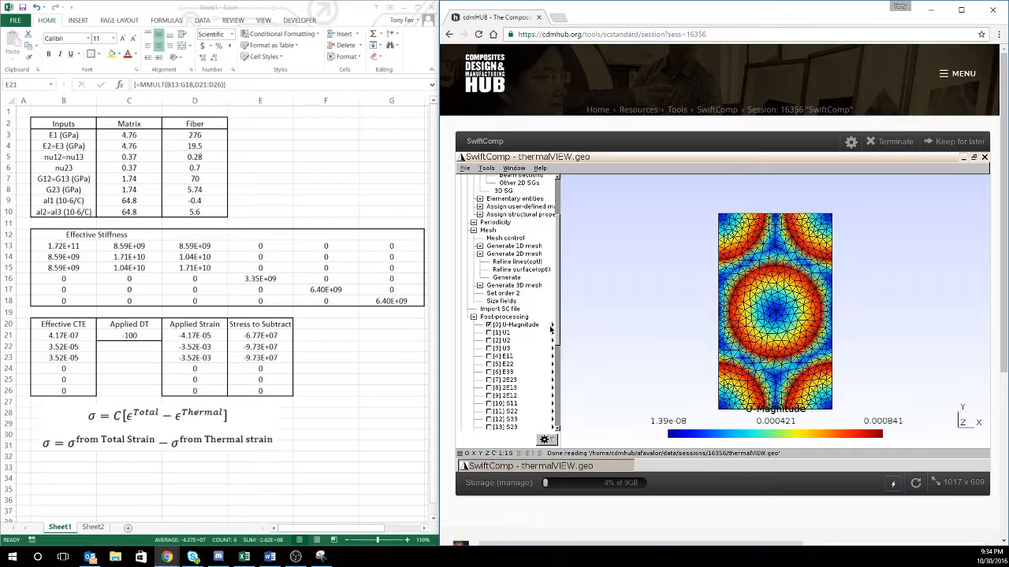
- Hide the U-Magnitude result and plot the S11 stress field on the unit cell
{"action": "scroll", "coordinate": [557, 303], "scroll_direction": "down", "scroll_amount": 3}
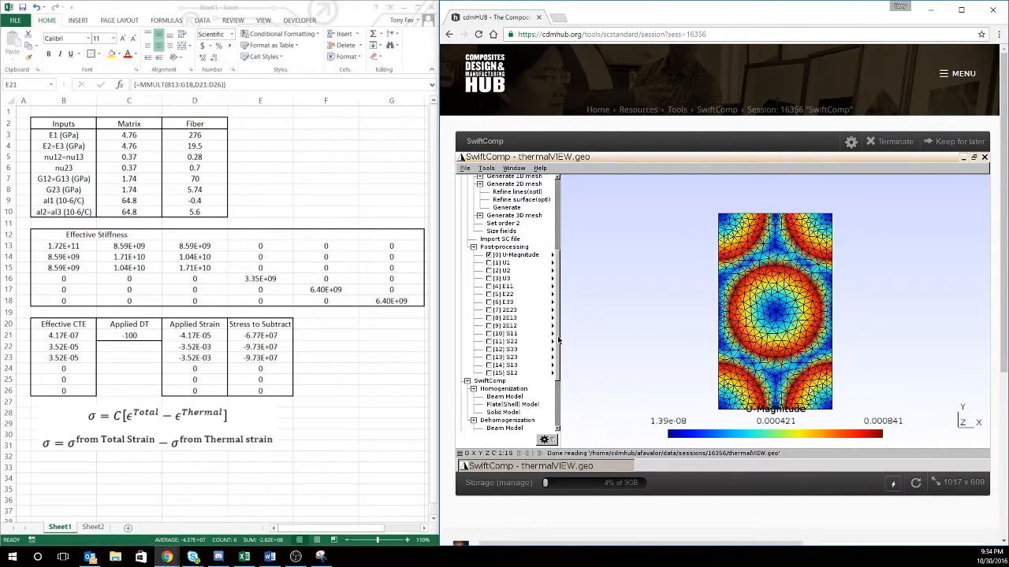
{"action": "left_click", "coordinate": [489, 256]}
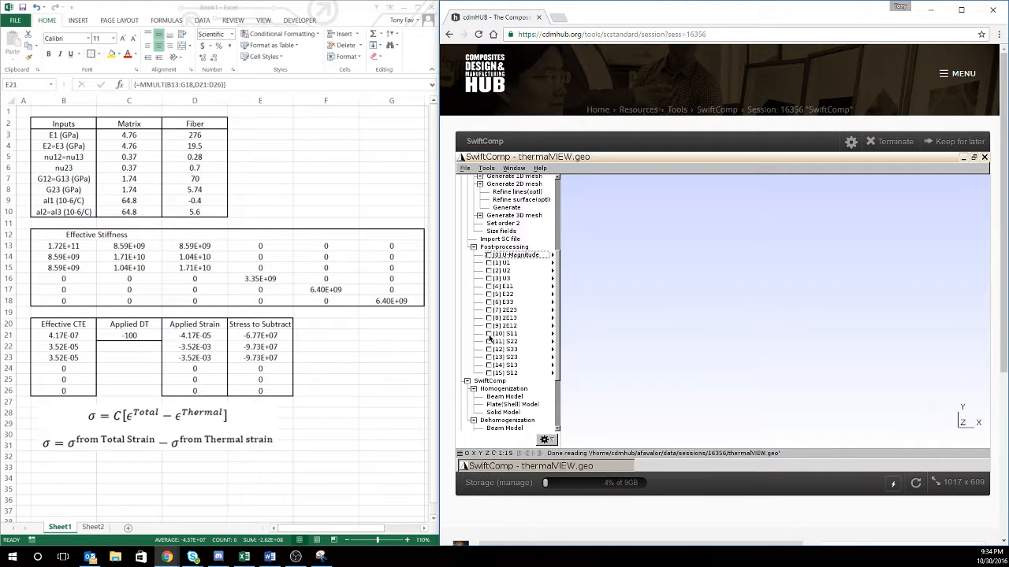
{"action": "left_click", "coordinate": [488, 334]}
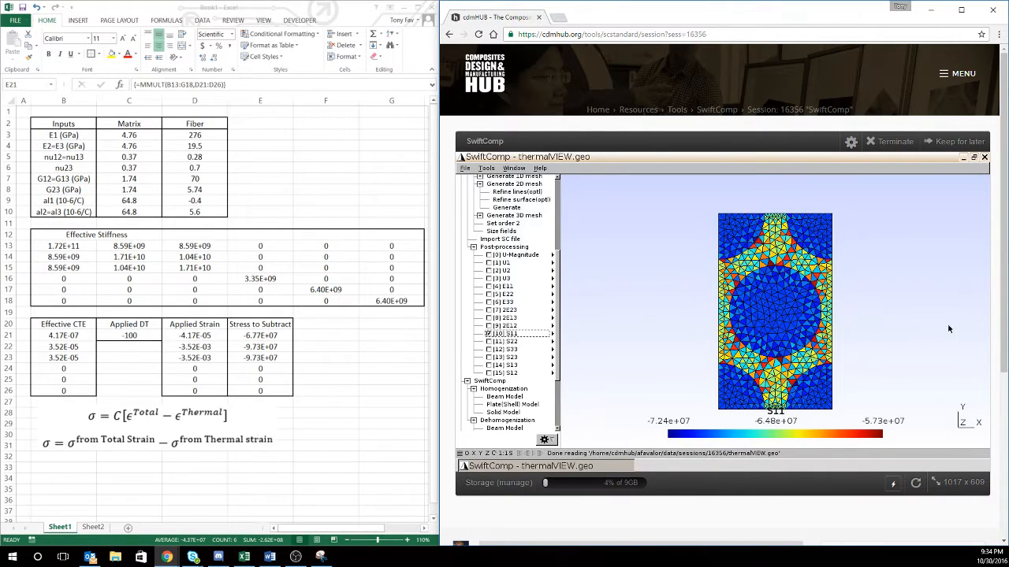
{"action": "left_click_drag", "start_coordinate": [1005, 315], "coordinate": [1005, 328]}
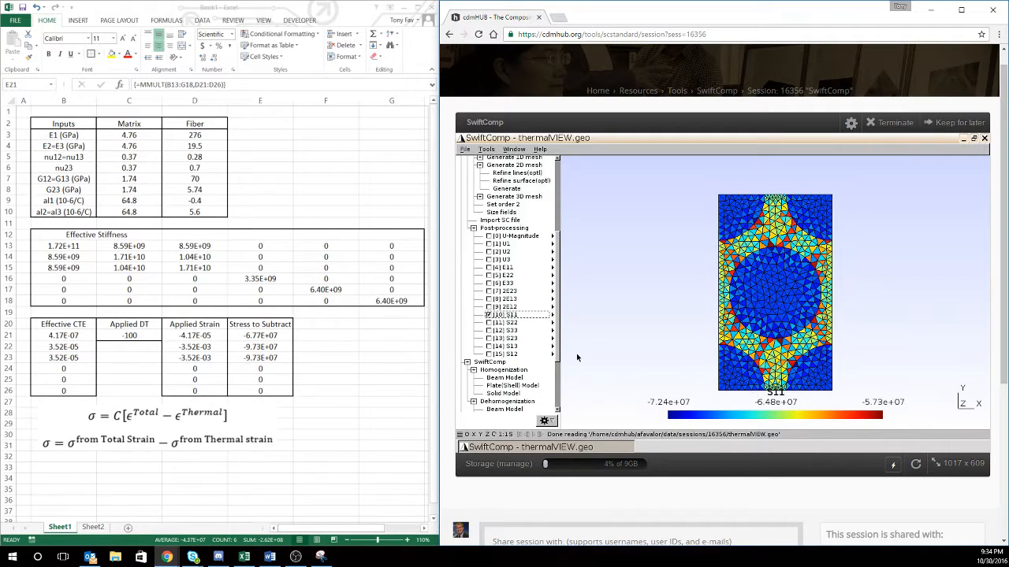
- Enter -7.24 in cell F21 of the worksheet, beside the first Stress to Subtract value
{"action": "left_click", "coordinate": [251, 332]}
{"action": "left_click", "coordinate": [252, 335]}
{"action": "left_click", "coordinate": [339, 337]}
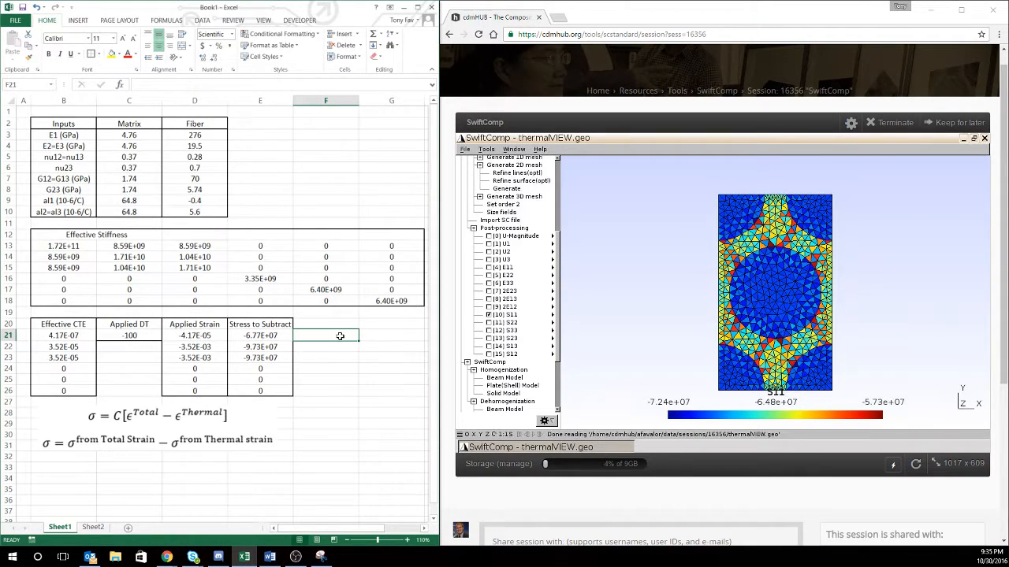
{"action": "type", "text": "-"}
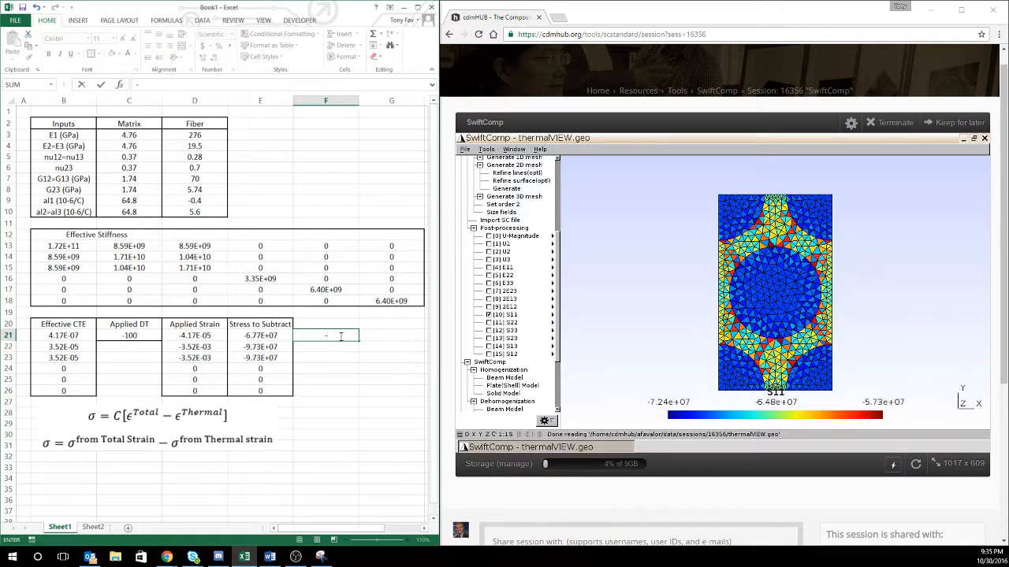
{"action": "type", "text": "7.24"}
{"action": "left_click", "coordinate": [263, 337]}
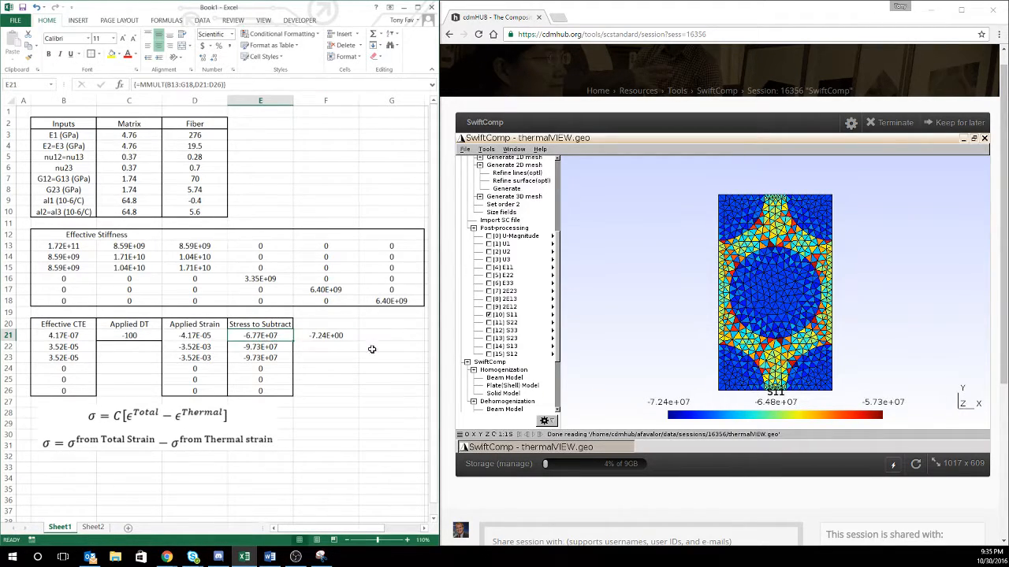
- Shift the picture of the total and thermal strain stress equations slightly to the left under the table
{"action": "left_click", "coordinate": [348, 336]}
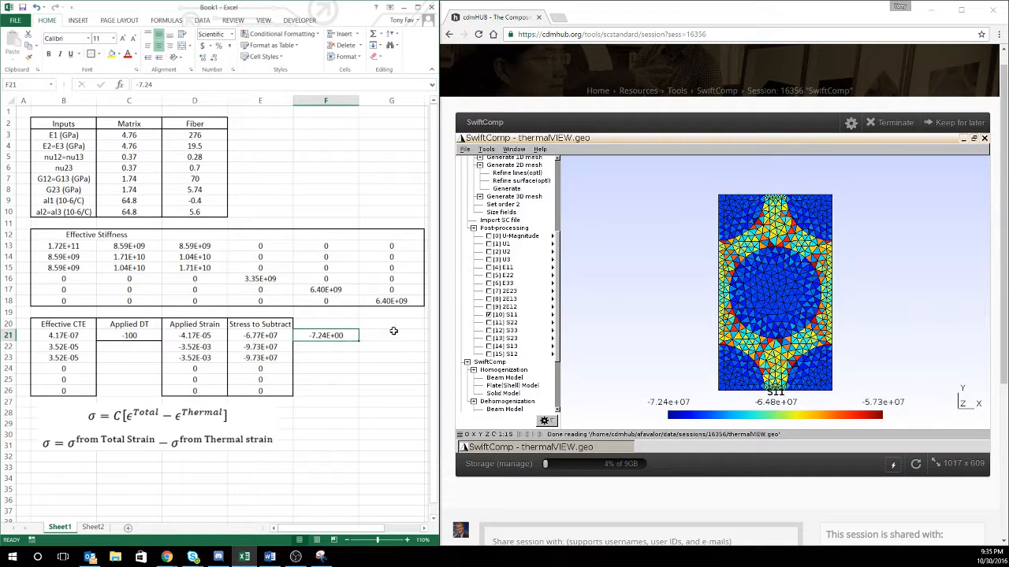
{"action": "double_click", "coordinate": [347, 336]}
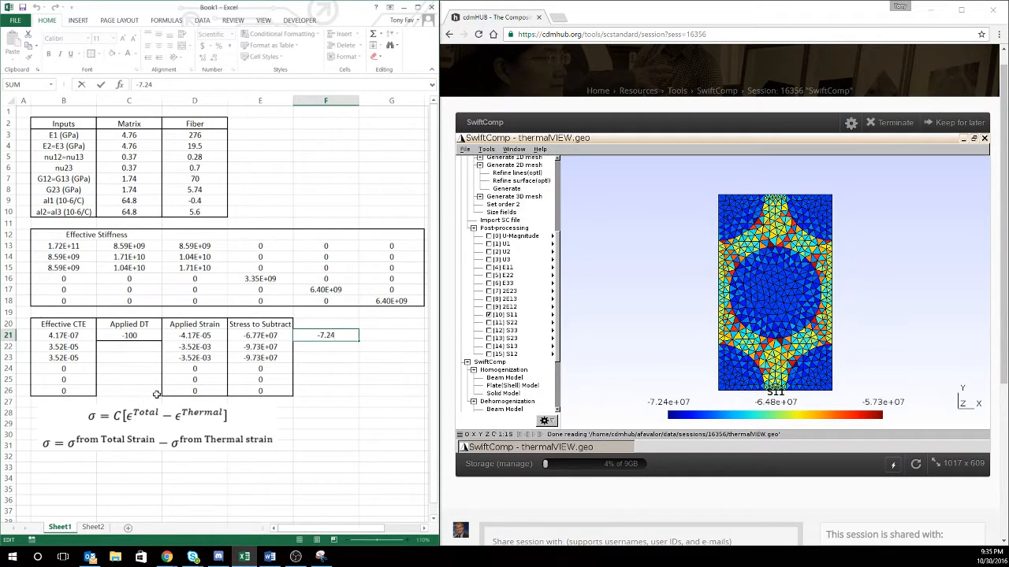
{"action": "left_click", "coordinate": [101, 416]}
{"action": "left_click_drag", "start_coordinate": [101, 416], "coordinate": [98, 415]}
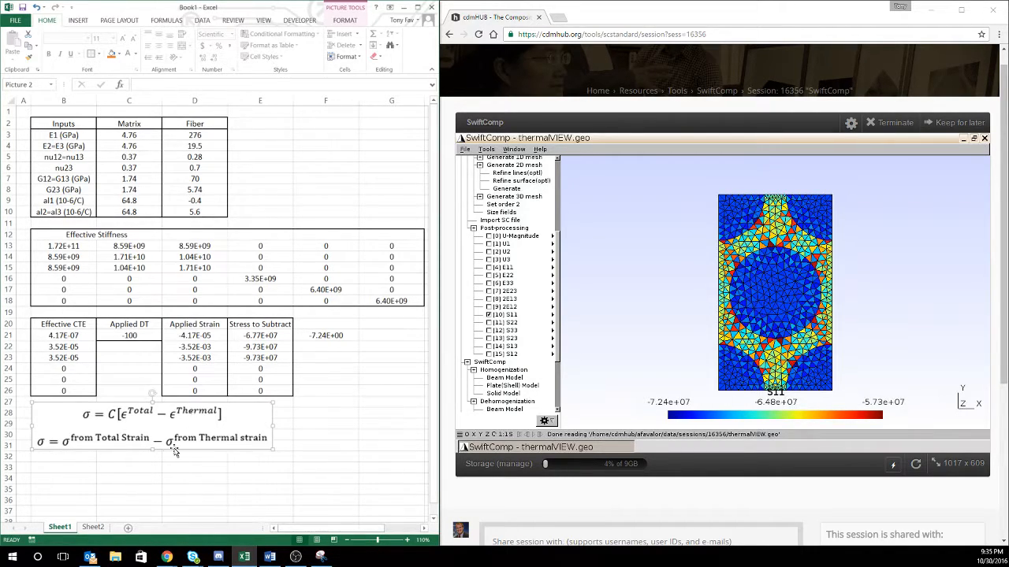
- Complete the minimum S11 stress in cell F21 as -7.24*10^7
{"action": "left_click", "coordinate": [330, 347]}
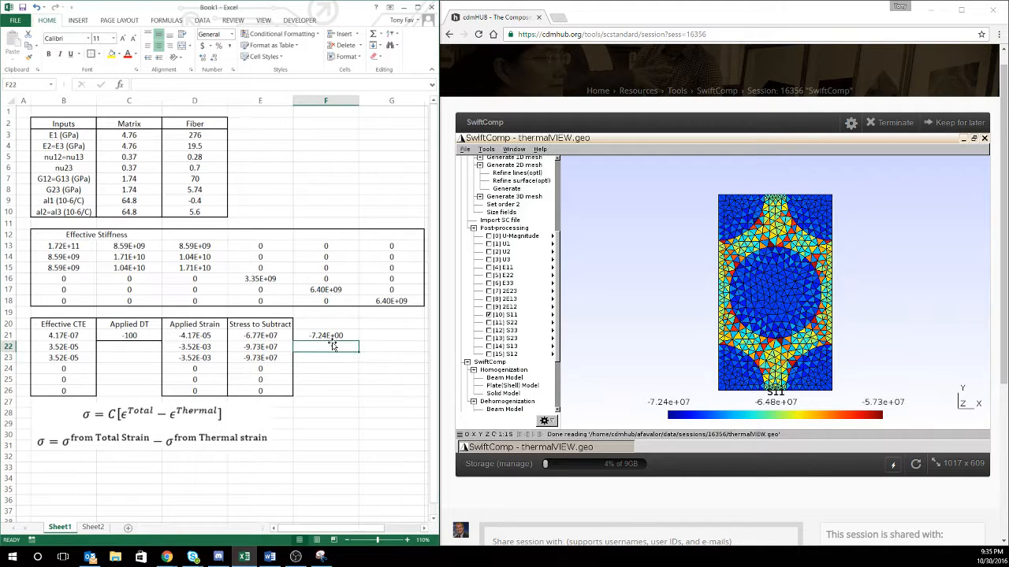
{"action": "left_click", "coordinate": [333, 335]}
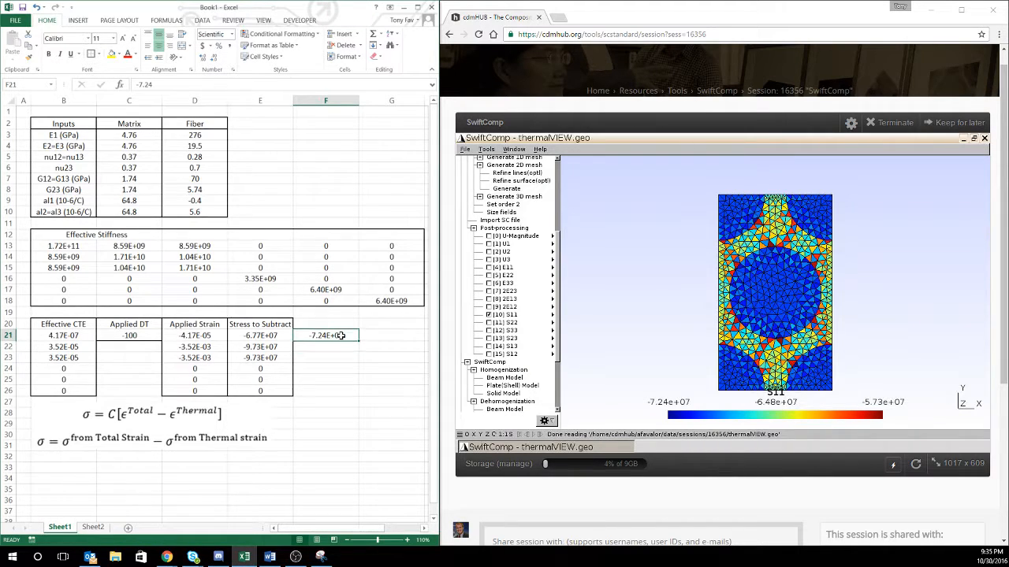
{"action": "double_click", "coordinate": [347, 334]}
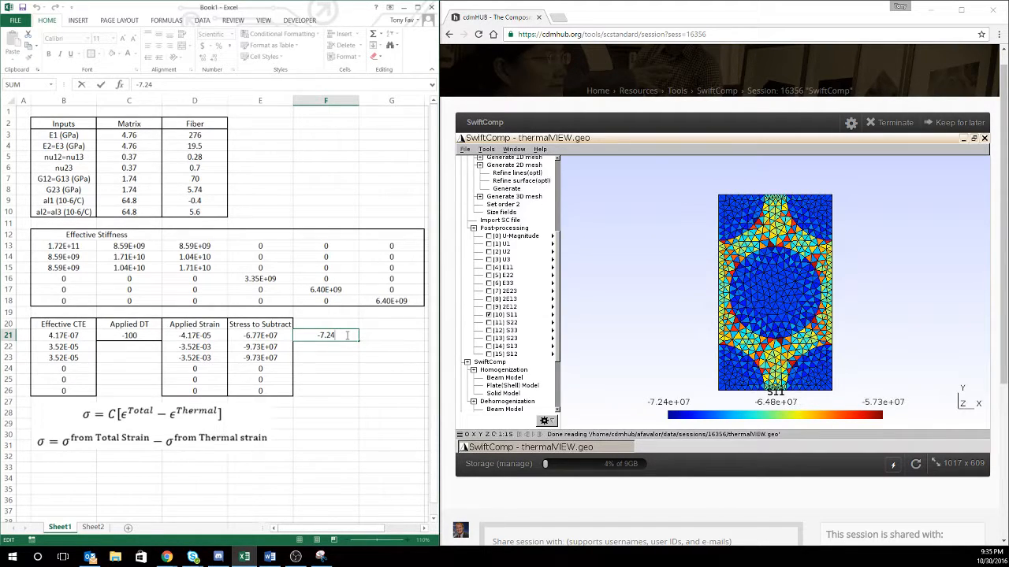
{"action": "type", "text": "e"}
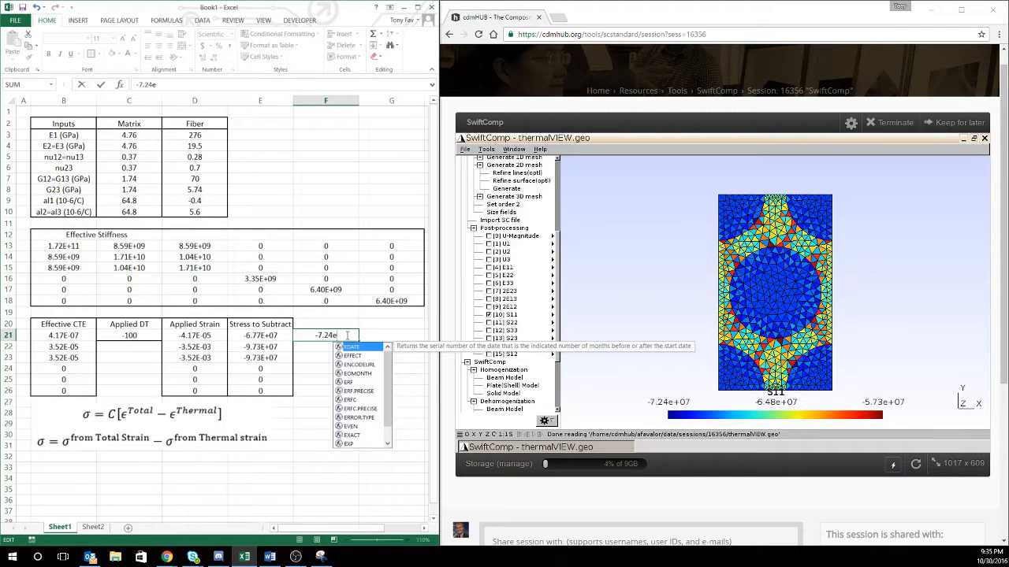
{"action": "key", "text": "BackSpace"}
{"action": "type", "text": "*1"}
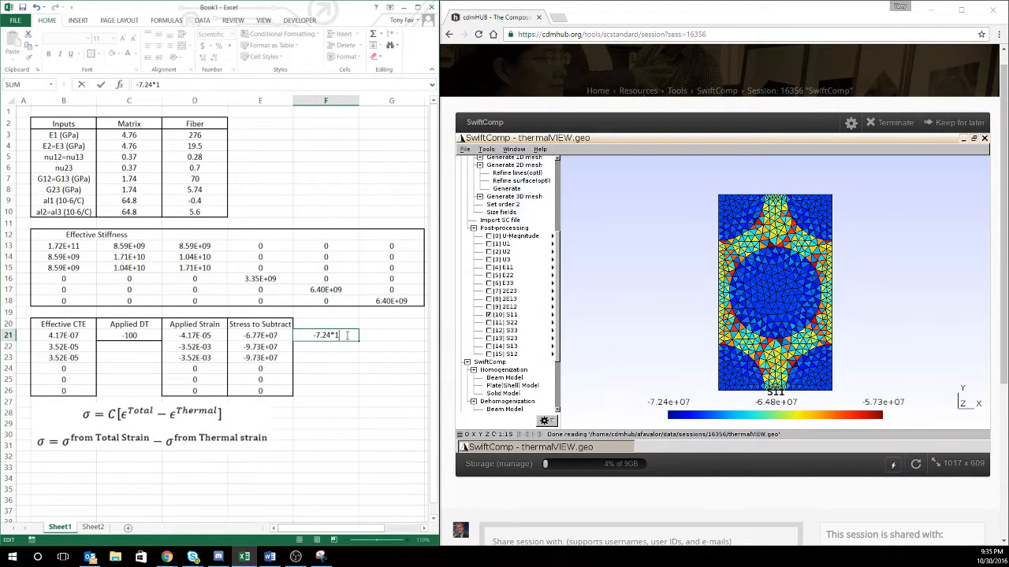
{"action": "type", "text": "0^7"}
{"action": "key", "text": "Return"}
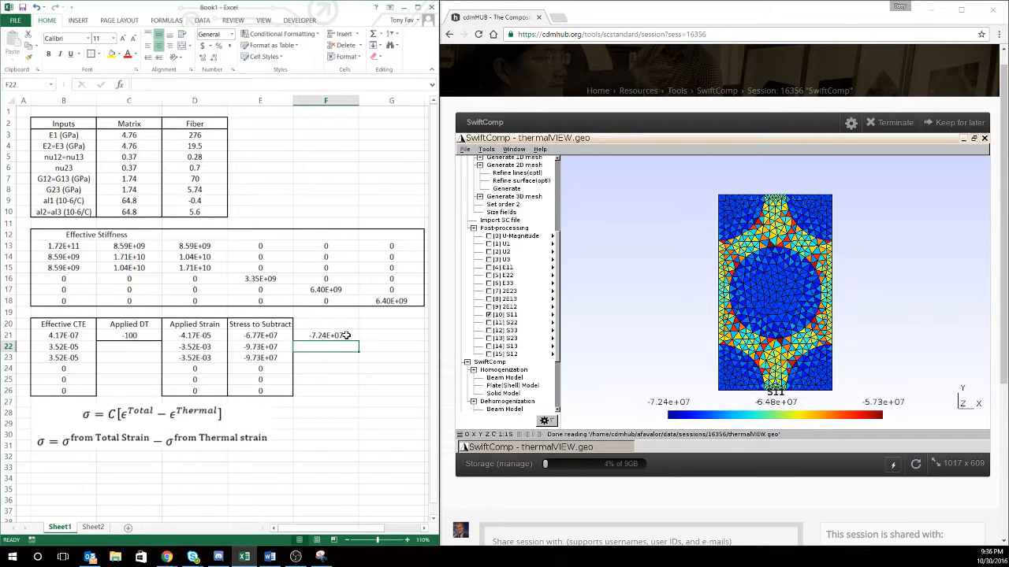
- Enter the middle S11 legend value, -6.48E+07, in cell F22
{"action": "type", "text": "-"}
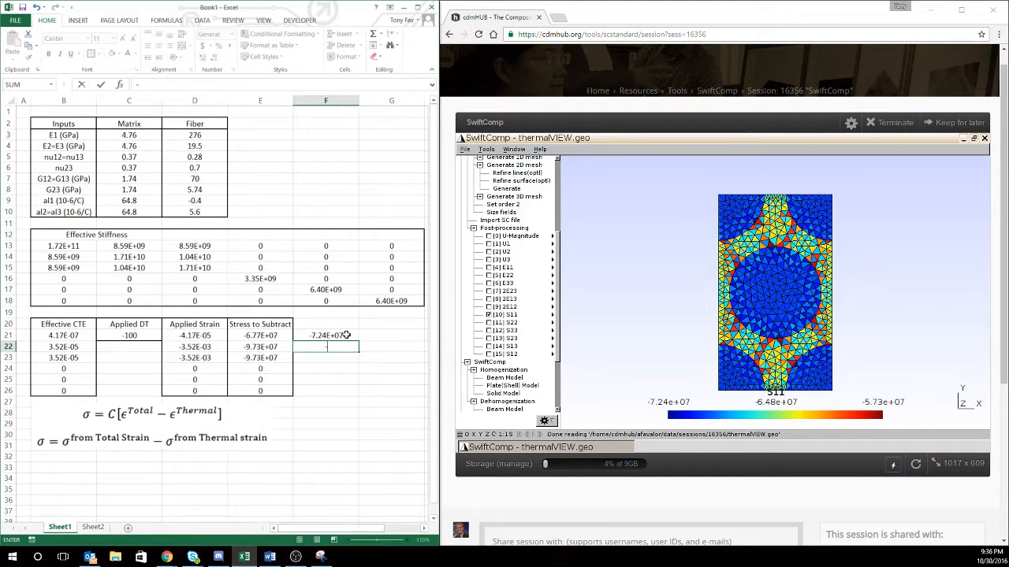
{"action": "type", "text": "6.48e"}
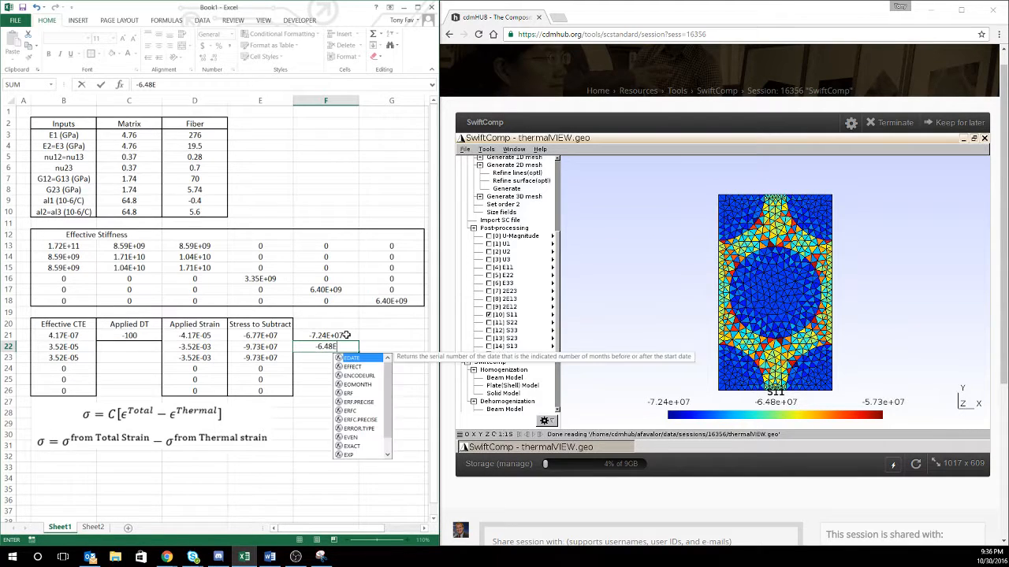
{"action": "key", "text": "BackSpace"}
{"action": "type", "text": "E+07"}
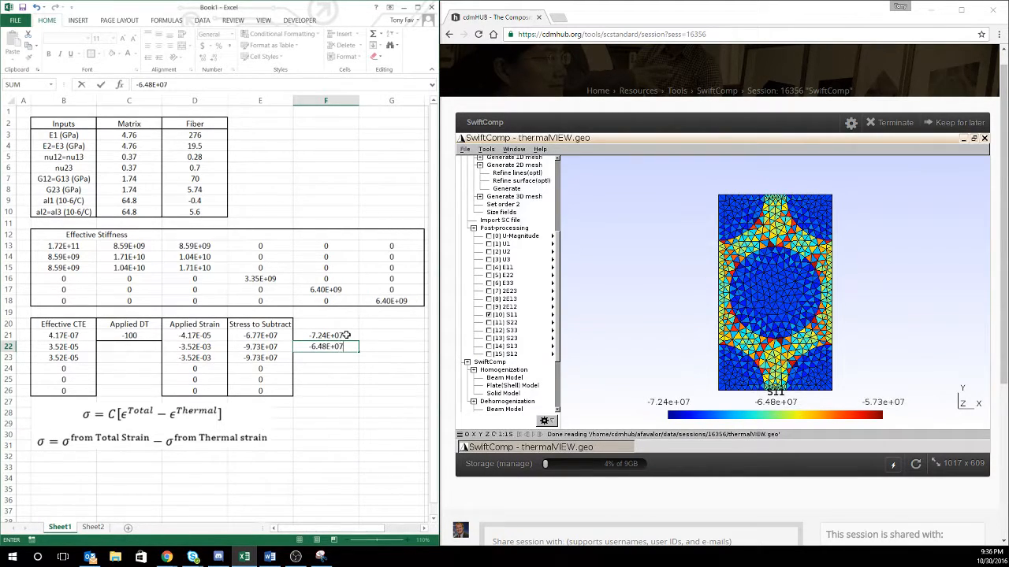
{"action": "key", "text": "Return"}
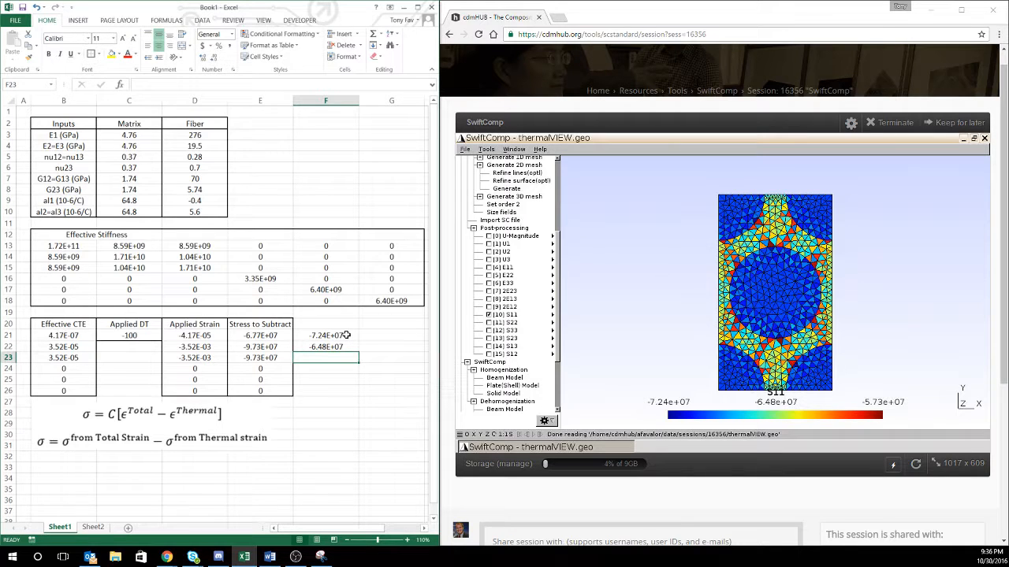
- Enter the maximum S11 legend value in cell F23 as =-5.73*10^7
{"action": "type", "text": "="}
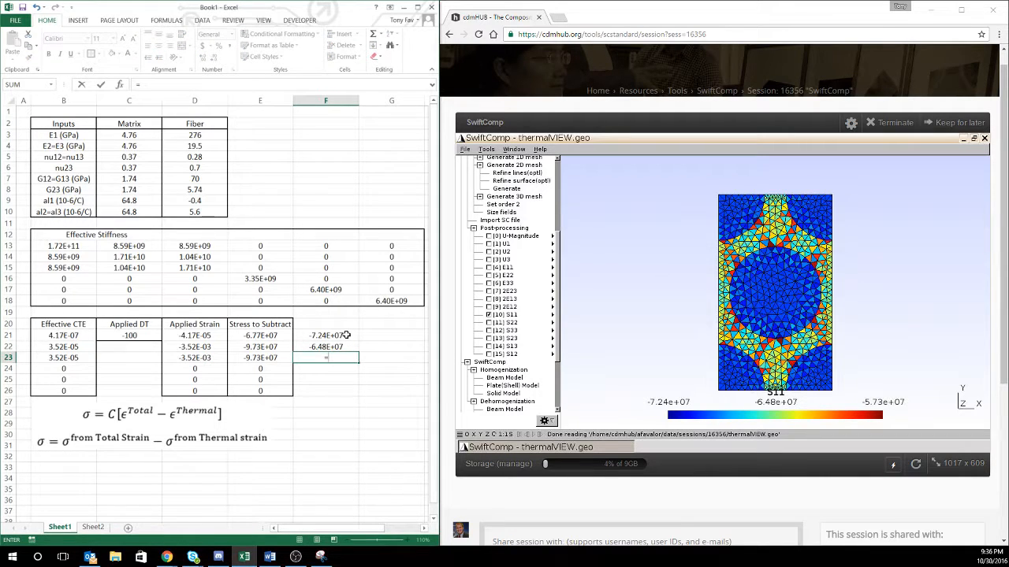
{"action": "type", "text": "5.73"}
{"action": "key", "text": "BackSpace"}
{"action": "key", "text": "BackSpace"}
{"action": "key", "text": "BackSpace"}
{"action": "key", "text": "BackSpace"}
{"action": "key", "text": "BackSpace"}
{"action": "type", "text": "-5.73*10^7"}
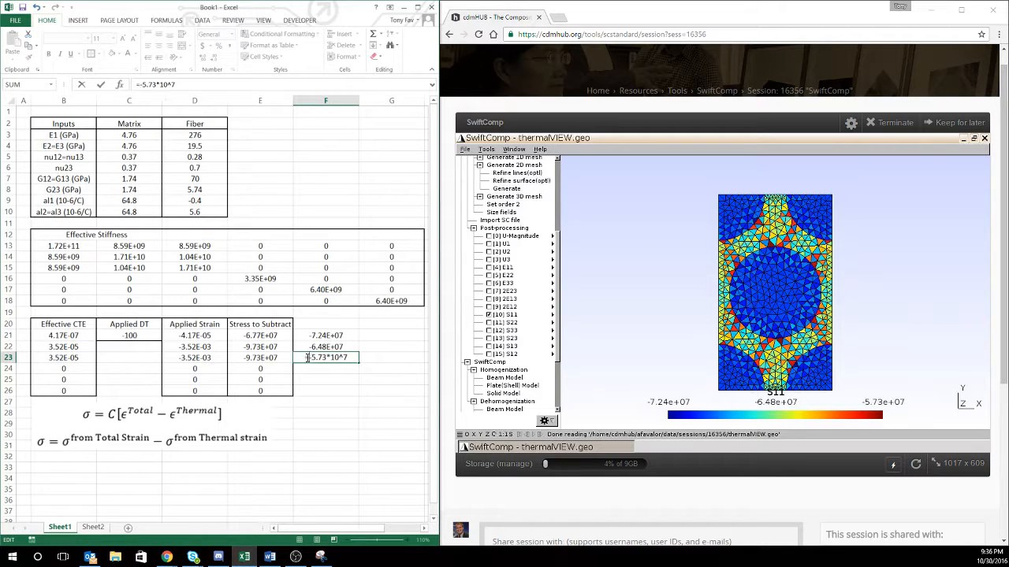
{"action": "key", "text": "Return"}
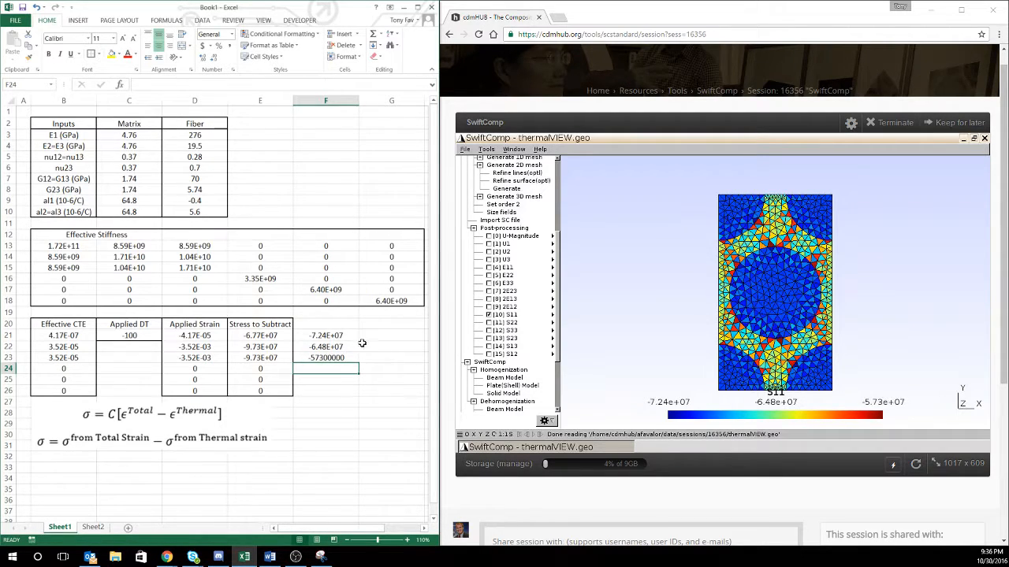
- Format cell F23 with the Scientific number format
{"action": "left_click", "coordinate": [323, 357]}
{"action": "type", "text": "Scientific"}
{"action": "key", "text": "Return"}
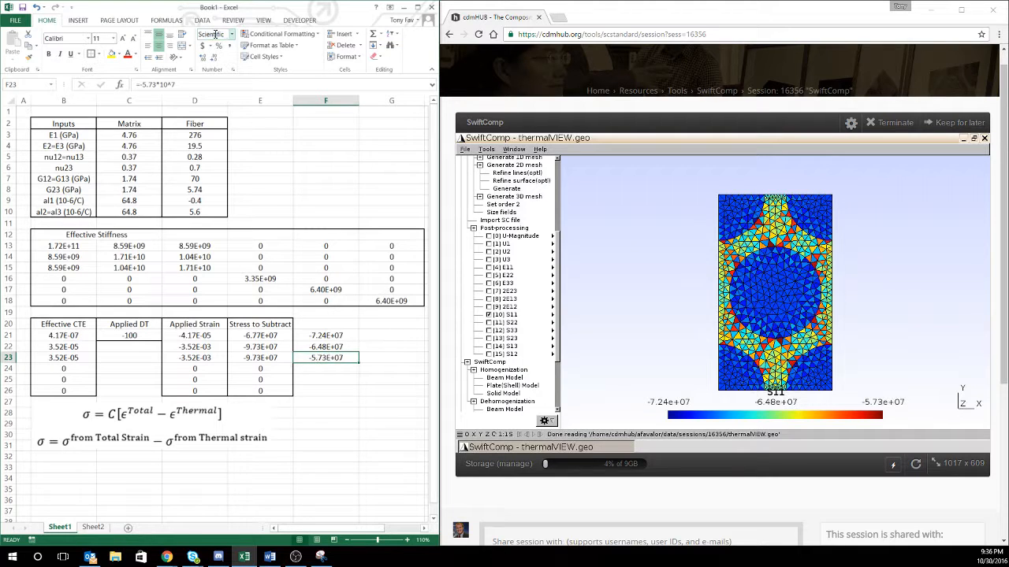
- Enter the formula =F21-E$21 in cell G21 to subtract the effective thermal stress from the minimum S11 stress
{"action": "left_click", "coordinate": [367, 339]}
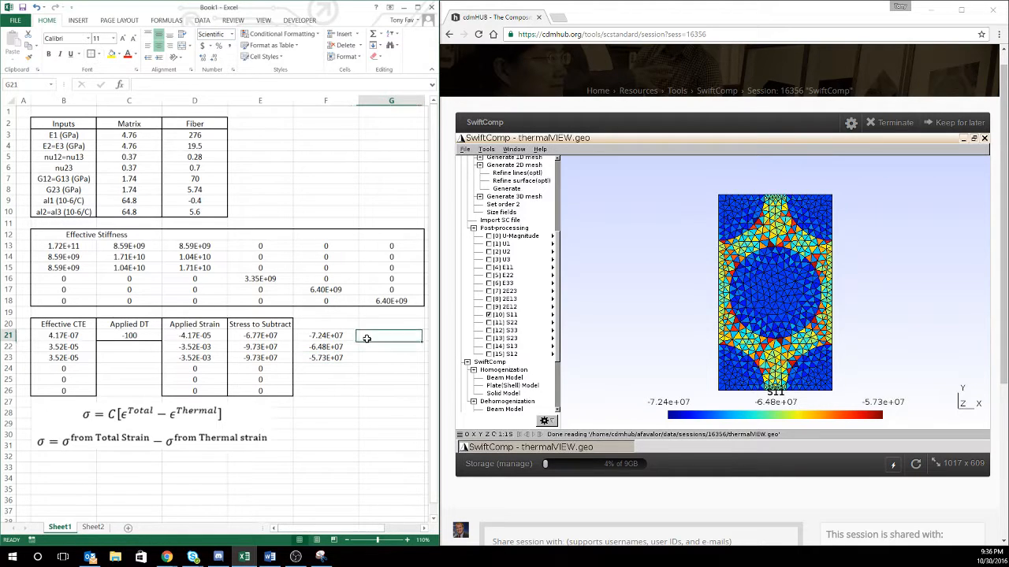
{"action": "left_click", "coordinate": [335, 337]}
{"action": "type", "text": "-"}
{"action": "left_click", "coordinate": [268, 337]}
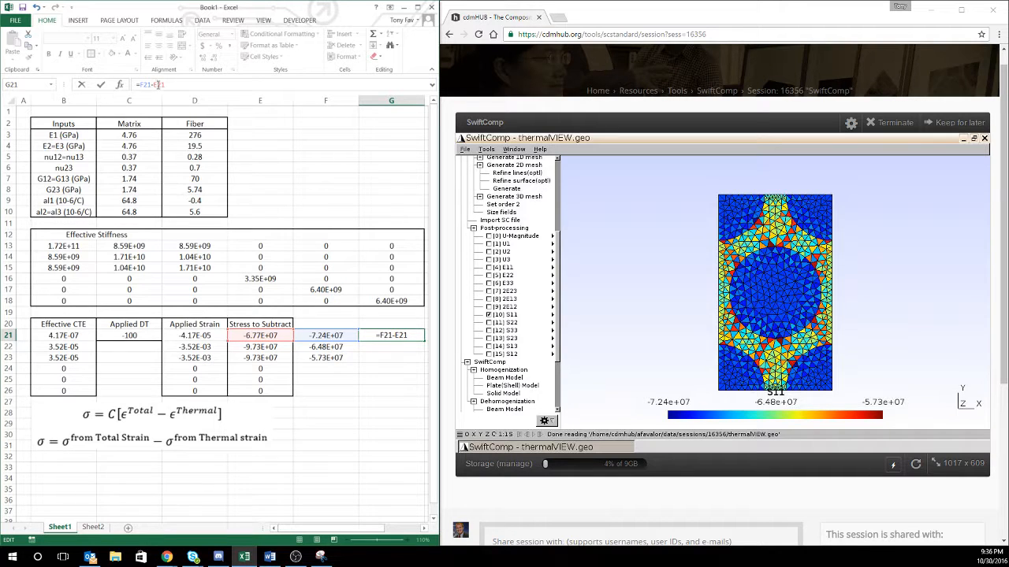
{"action": "key", "text": "Return"}
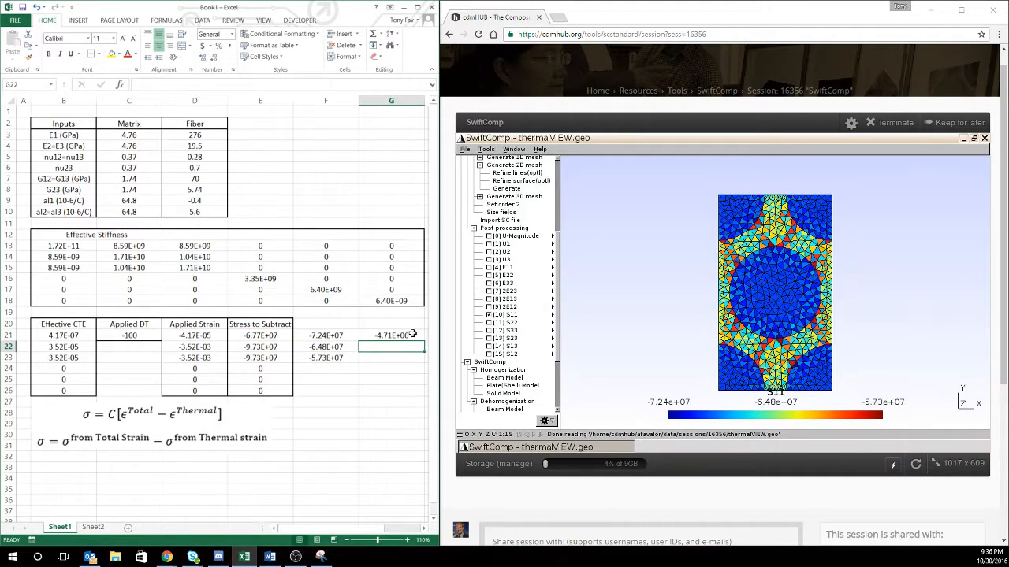
- Fill the corrected-stress formula from cell G21 down through G23
{"action": "left_click", "coordinate": [418, 335]}
{"action": "left_click_drag", "start_coordinate": [422, 336], "coordinate": [424, 361]}
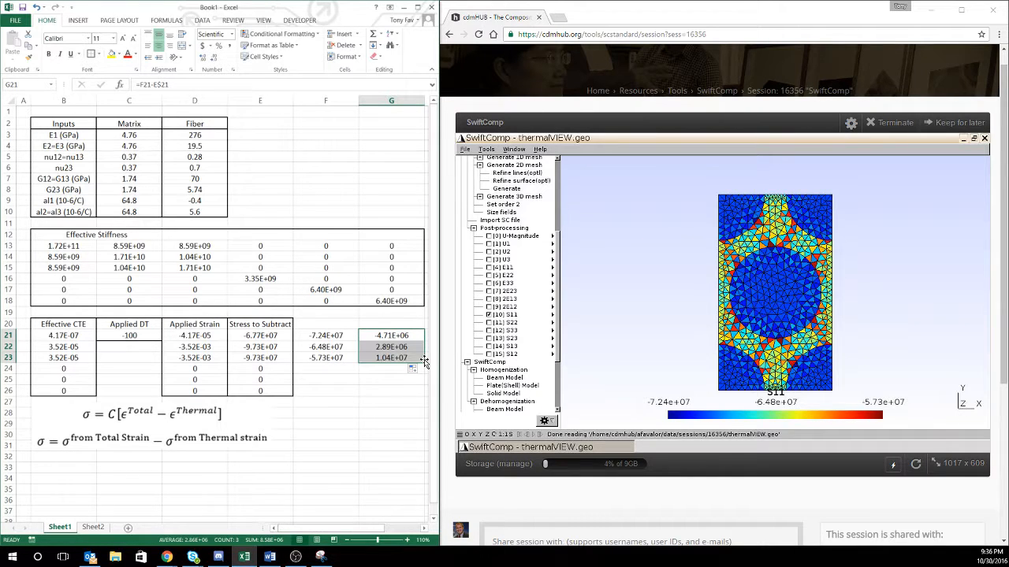
{"action": "left_click", "coordinate": [401, 404]}
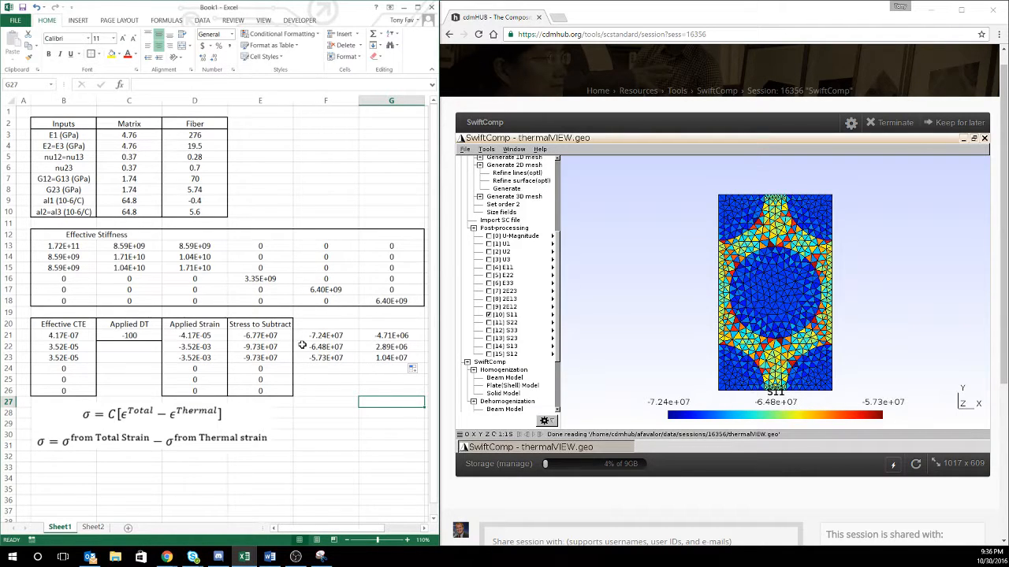
{"action": "left_click", "coordinate": [276, 337]}
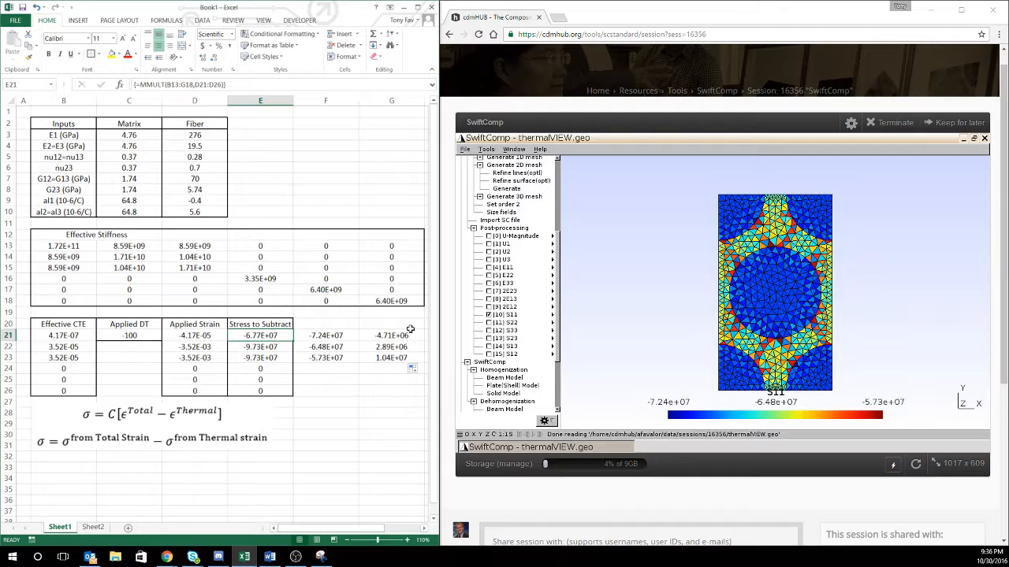
{"action": "left_click_drag", "start_coordinate": [405, 335], "coordinate": [405, 361]}
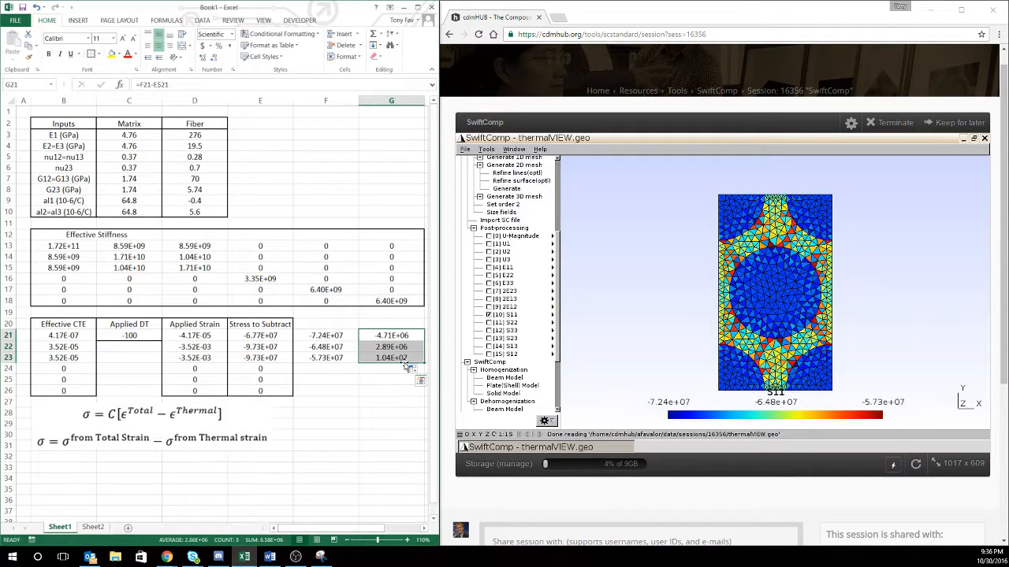